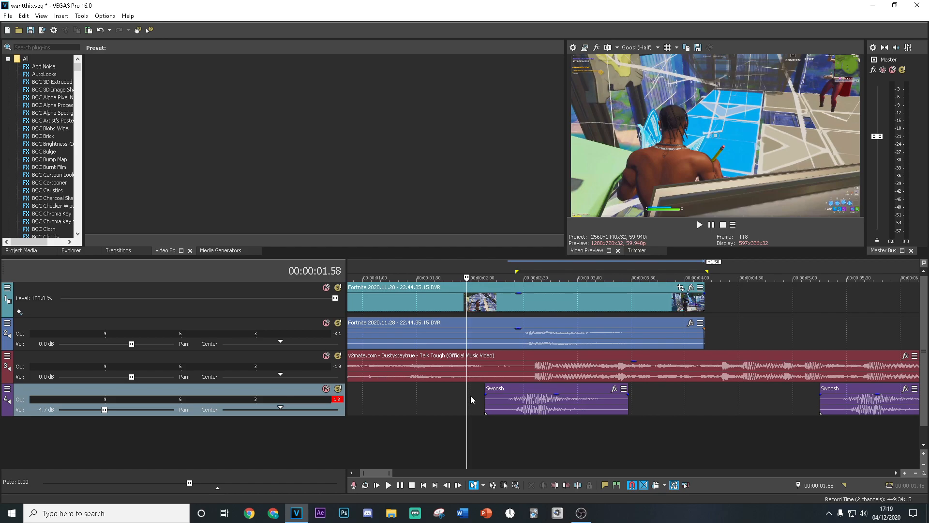
Locate the shot at 00:00:02.36 and insert a velocity envelope on the Fortnite video event
{"action": "left_click", "coordinate": [519, 435]}
{"action": "scroll", "coordinate": [541, 381], "scroll_direction": "up", "scroll_amount": 1}
{"action": "key", "text": "space"}
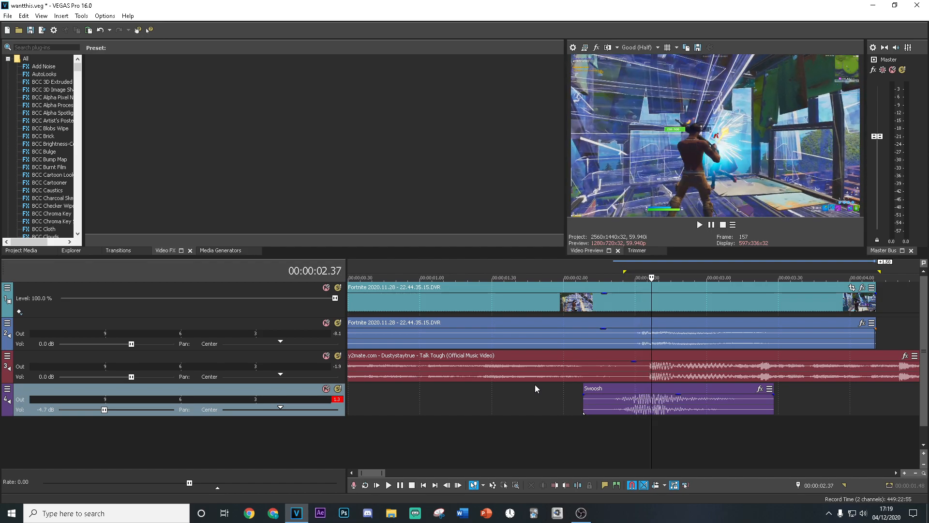
{"action": "right_click", "coordinate": [666, 302]}
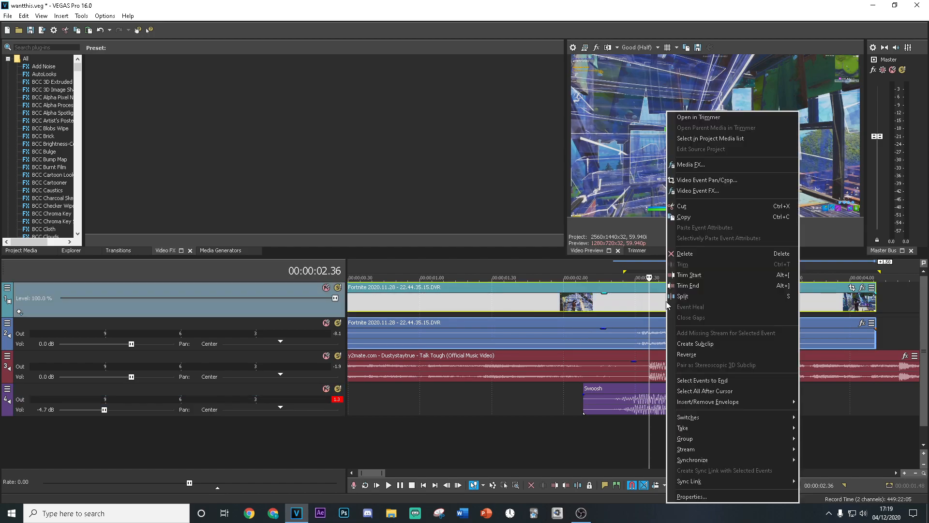
{"action": "mouse_move", "coordinate": [729, 404]}
{"action": "left_click", "coordinate": [812, 403]}
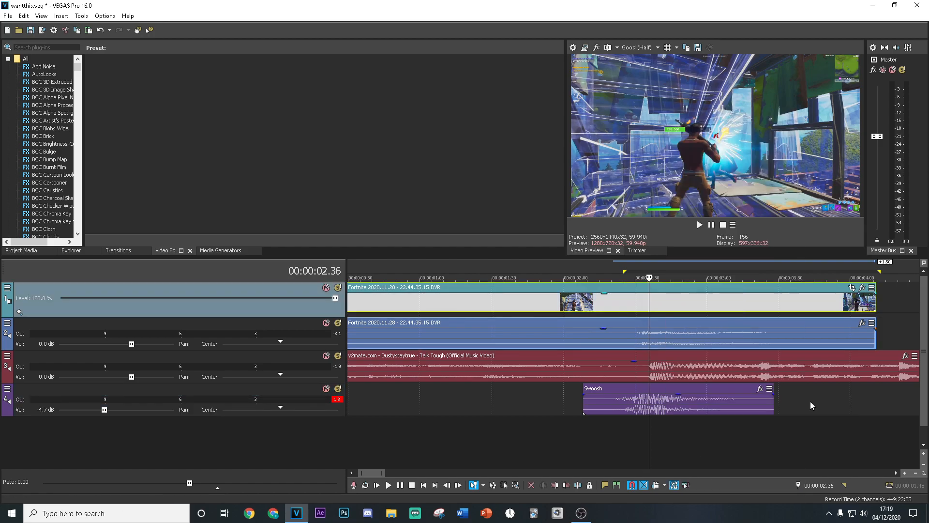
{"action": "scroll", "coordinate": [676, 329], "scroll_direction": "up", "scroll_amount": 5}
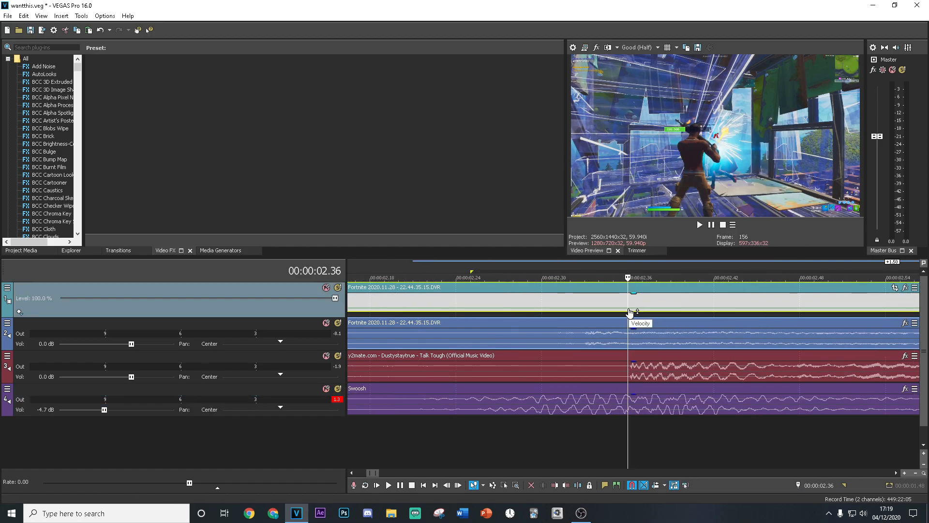
Add velocity points eight frames before the shot, on the shot at 00:00:02.36, and just after it at 00:00:02.37
{"action": "key", "text": "Left"}
{"action": "key", "text": "Left"}
{"action": "key", "text": "Left"}
{"action": "key", "text": "Left"}
{"action": "key", "text": "Left"}
{"action": "key", "text": "Left"}
{"action": "key", "text": "Left"}
{"action": "key", "text": "Left"}
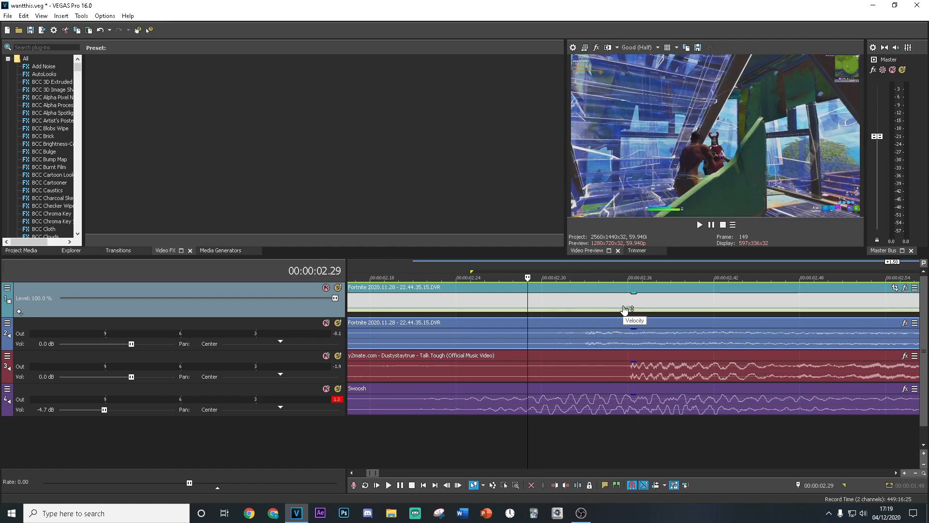
{"action": "double_click", "coordinate": [514, 309]}
{"action": "double_click", "coordinate": [629, 308]}
{"action": "key", "text": "Right"}
{"action": "scroll", "coordinate": [639, 311], "scroll_direction": "up", "scroll_amount": 2}
{"action": "double_click", "coordinate": [605, 308]}
Set the velocity point just after the shot to 50% forward and the point on the shot to 300% forward
{"action": "right_click", "coordinate": [605, 308]}
{"action": "left_click", "coordinate": [653, 123]}
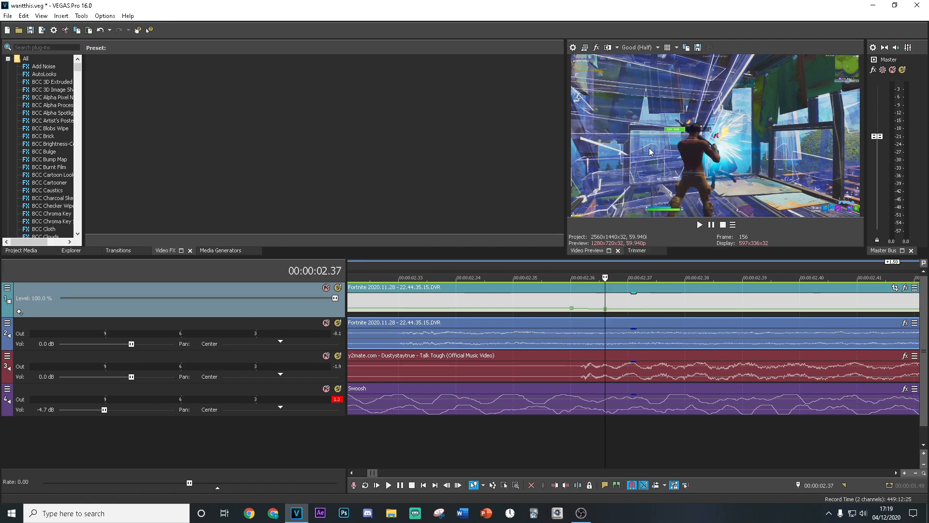
{"action": "right_click", "coordinate": [572, 309]}
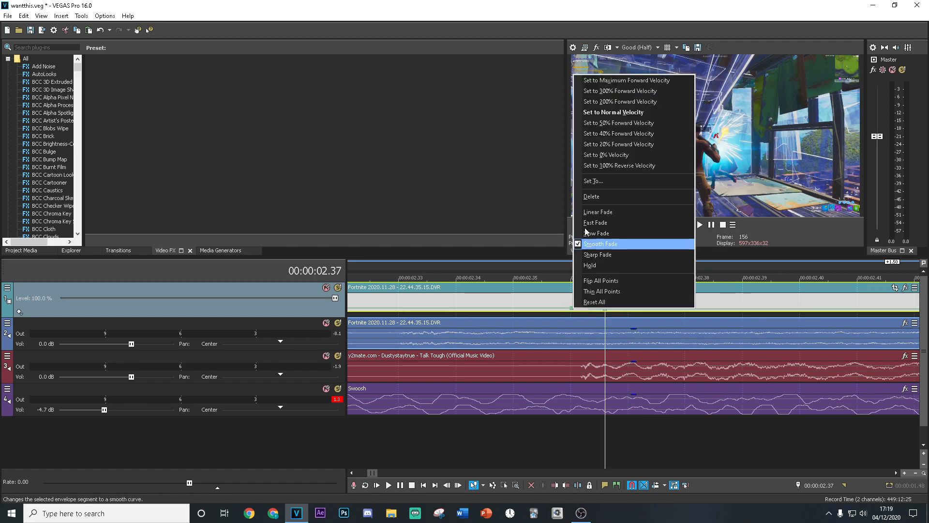
{"action": "left_click", "coordinate": [617, 91]}
Split the Fortnite event at the velocity peak at 00:00:02.36
{"action": "scroll", "coordinate": [617, 304], "scroll_direction": "down", "scroll_amount": 2}
{"action": "left_click", "coordinate": [613, 444]}
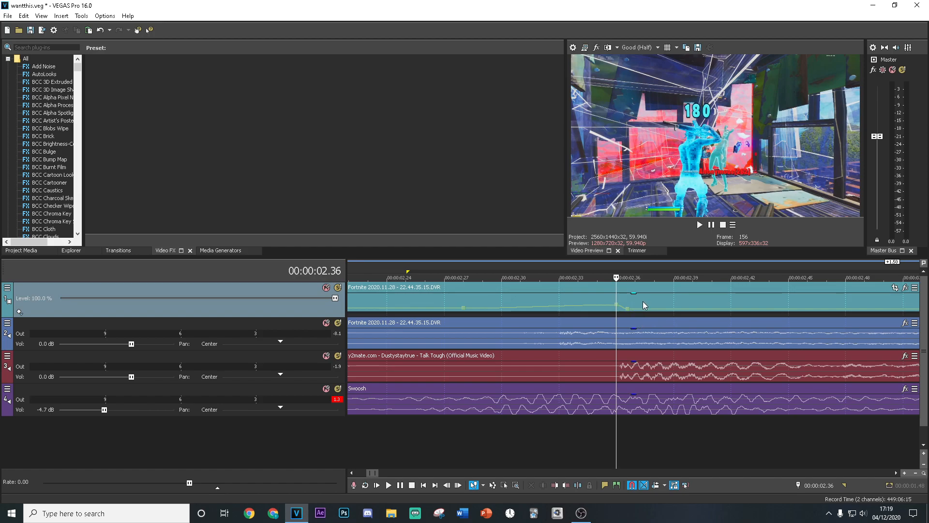
{"action": "scroll", "coordinate": [643, 301], "scroll_direction": "up", "scroll_amount": 2}
{"action": "right_click", "coordinate": [682, 305]}
{"action": "left_click", "coordinate": [704, 296]}
{"action": "scroll", "coordinate": [541, 309], "scroll_direction": "down", "scroll_amount": 2}
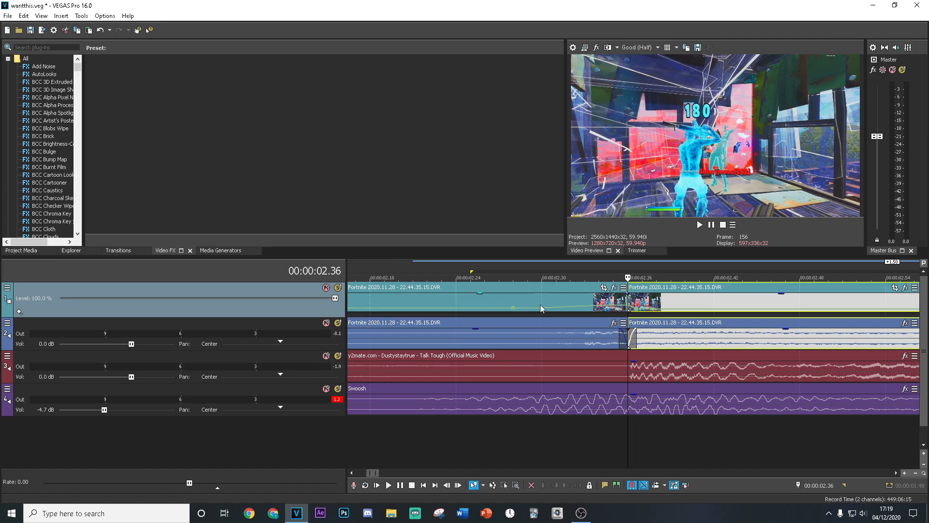
Find the S_Rays effect and apply its "kill rays" preset to the clip after the split
{"action": "left_click", "coordinate": [45, 47]}
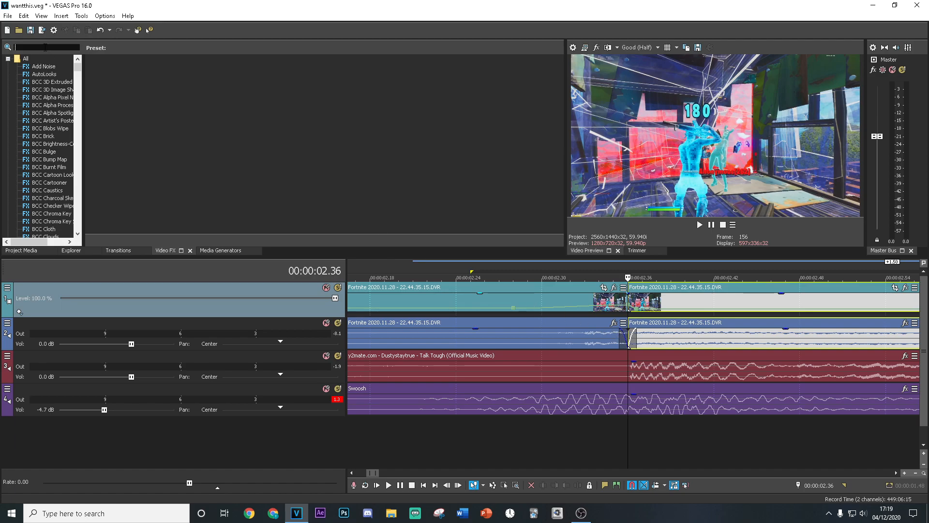
{"action": "type", "text": "S_RAYS"}
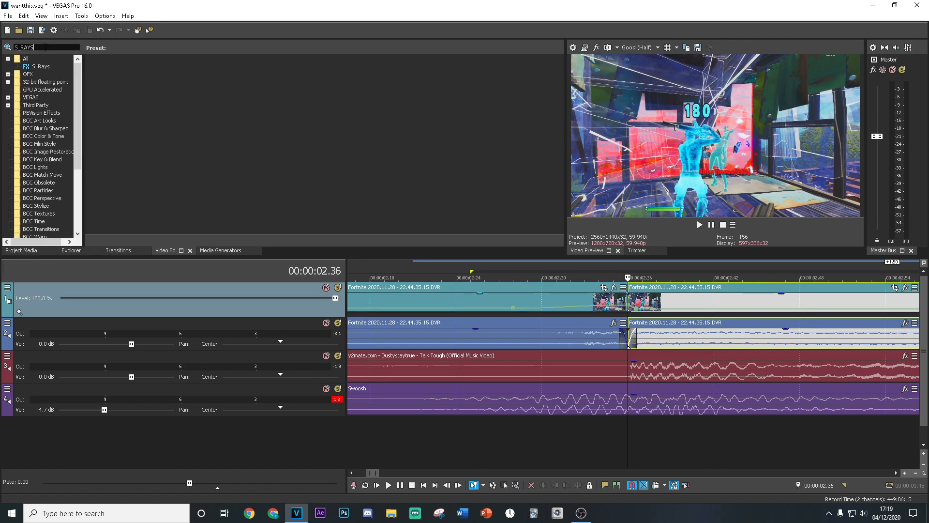
{"action": "left_click", "coordinate": [40, 66]}
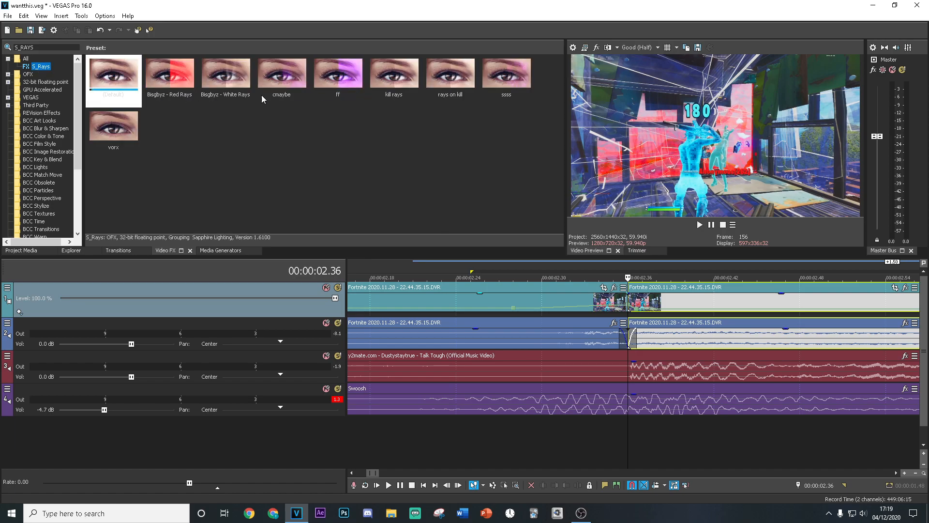
{"action": "left_click_drag", "start_coordinate": [402, 82], "coordinate": [664, 302]}
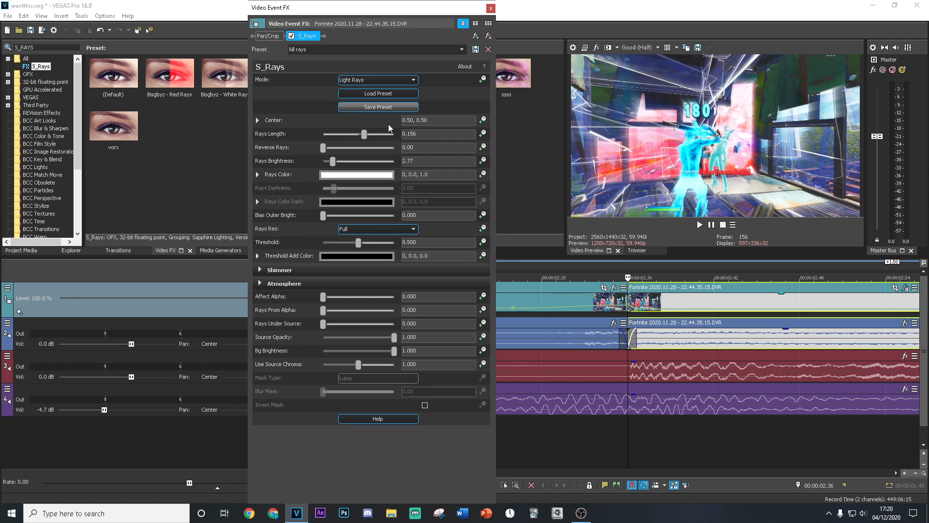
Animate Rays Brightness from its preset value at the clip's start down to the minimum at its end, and close the effect settings
{"action": "left_click", "coordinate": [483, 161]}
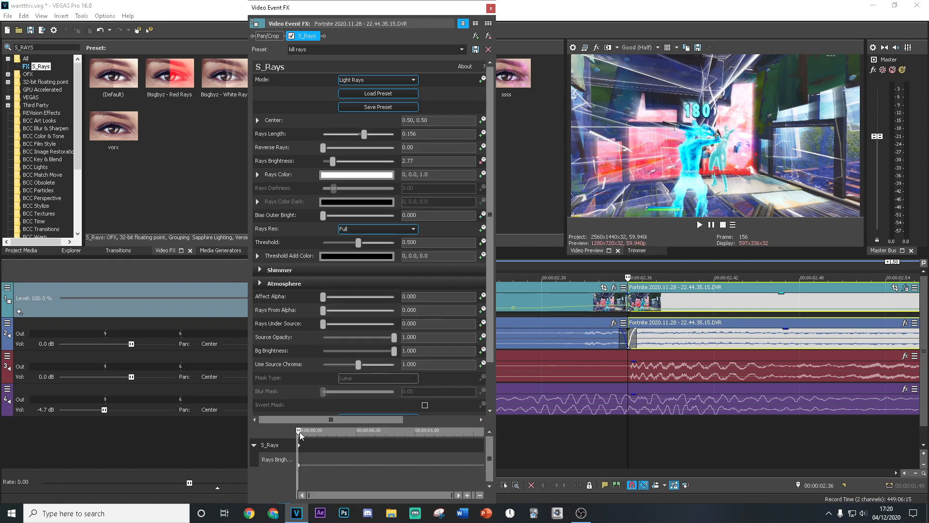
{"action": "left_click_drag", "start_coordinate": [401, 434], "coordinate": [486, 434]}
{"action": "left_click_drag", "start_coordinate": [333, 162], "coordinate": [322, 162]}
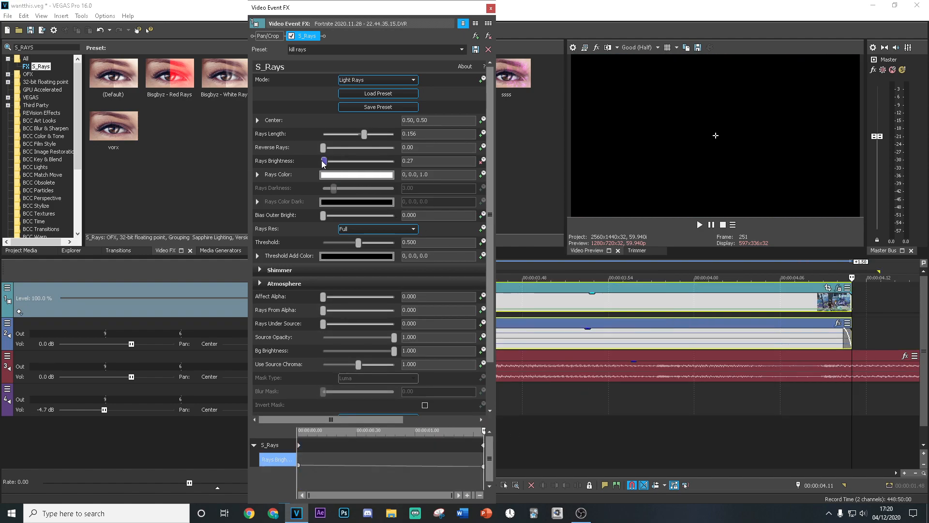
{"action": "left_click", "coordinate": [491, 8]}
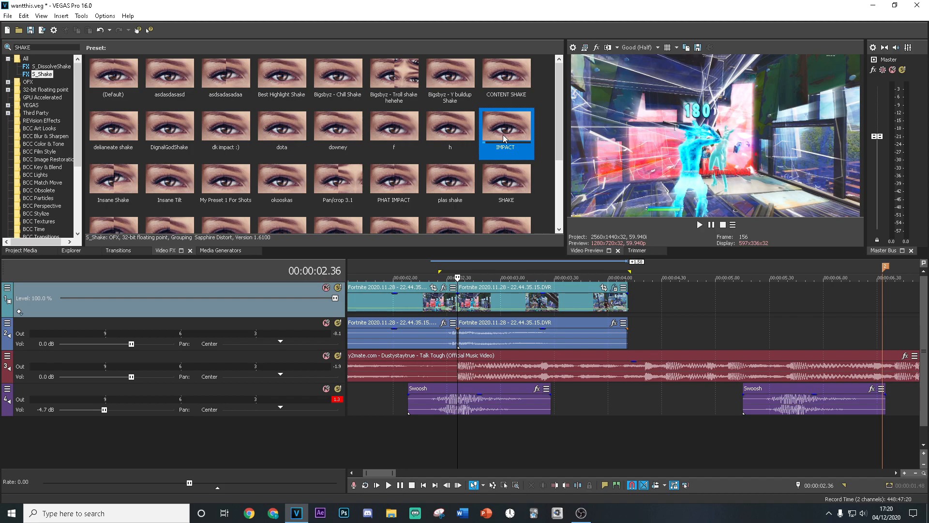
Apply the S_Shake IMPACT preset to the clip after the split and keyframe its Amplitude to 0 at 00:00:02.44
{"action": "double_click", "coordinate": [504, 134]}
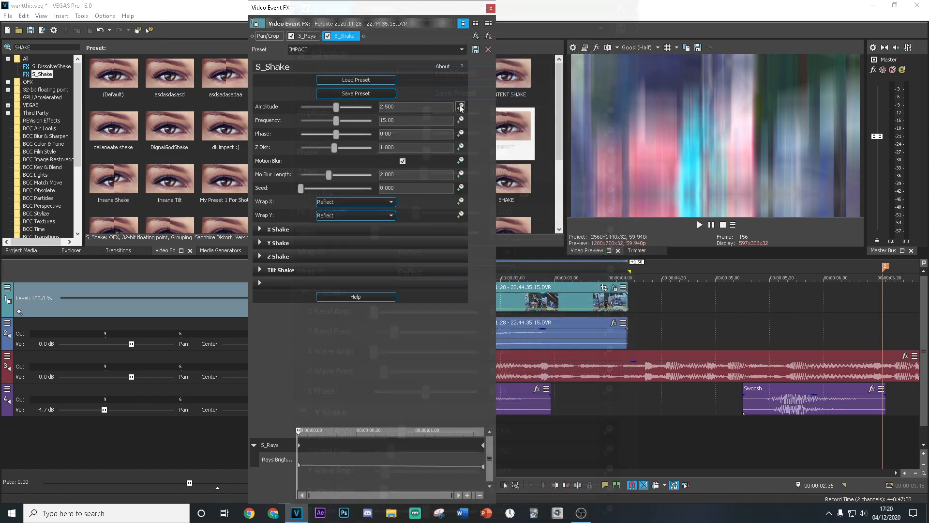
{"action": "key", "text": "Right"}
{"action": "key", "text": "Right"}
{"action": "key", "text": "Right"}
{"action": "key", "text": "Right"}
{"action": "key", "text": "Right"}
{"action": "key", "text": "Right"}
{"action": "key", "text": "Right"}
{"action": "key", "text": "Right"}
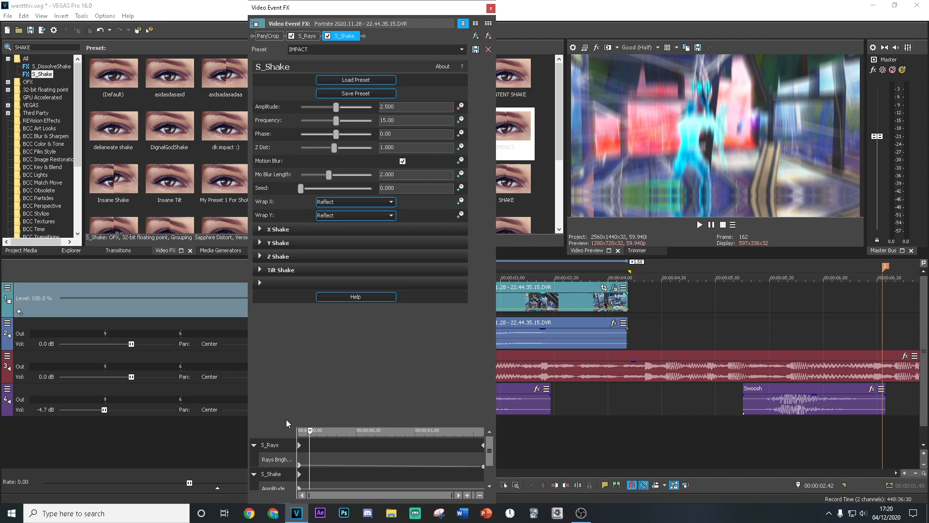
{"action": "left_click", "coordinate": [304, 109]}
{"action": "type", "text": "0"}
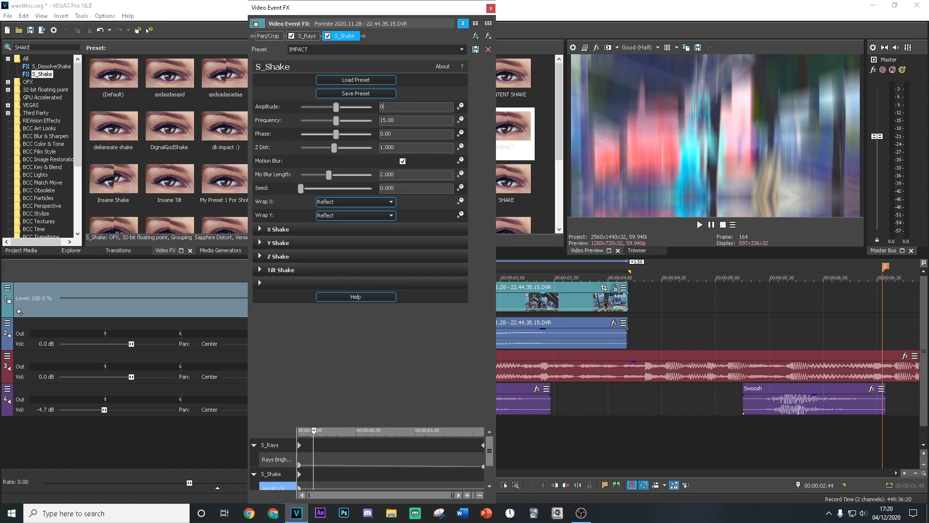
{"action": "key", "text": "Return"}
Keyframe the shake's Amplitude to 2.2 at 00:00:02.42 and close the effect settings
{"action": "left_click_drag", "start_coordinate": [312, 434], "coordinate": [313, 433]}
{"action": "key", "text": "Left"}
{"action": "key", "text": "Left"}
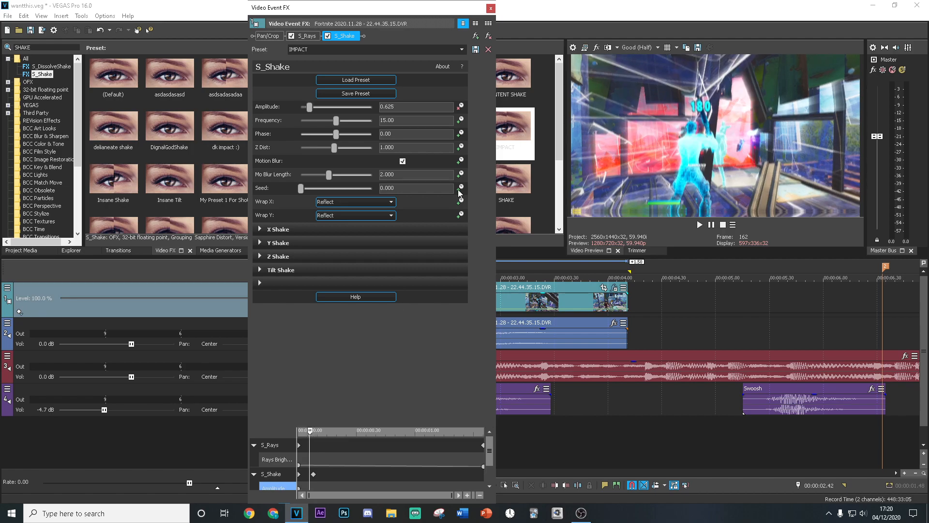
{"action": "left_click", "coordinate": [309, 109]}
{"action": "type", "text": "2.2"}
{"action": "left_click", "coordinate": [491, 8]}
Try splitting the clip before the shot at 00:00:02.16
{"action": "left_click", "coordinate": [455, 441]}
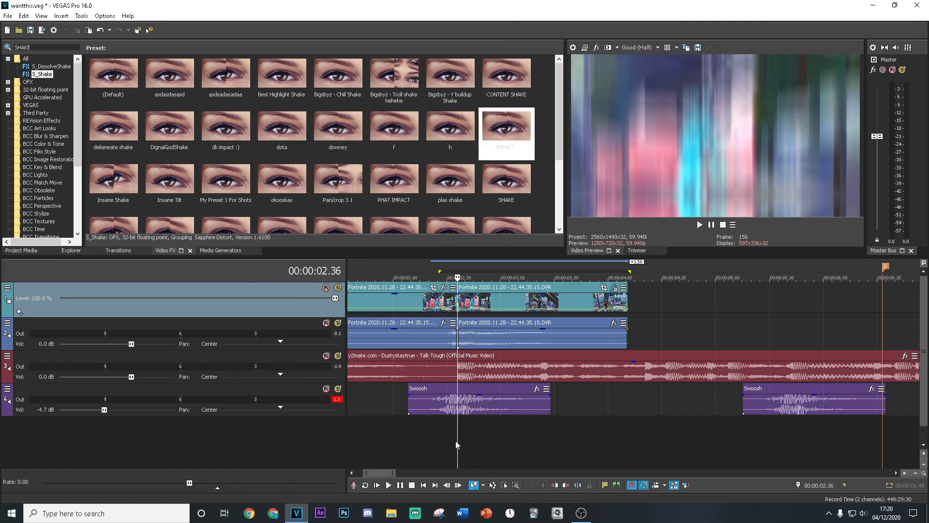
{"action": "left_click", "coordinate": [438, 441]}
{"action": "left_click", "coordinate": [428, 442]}
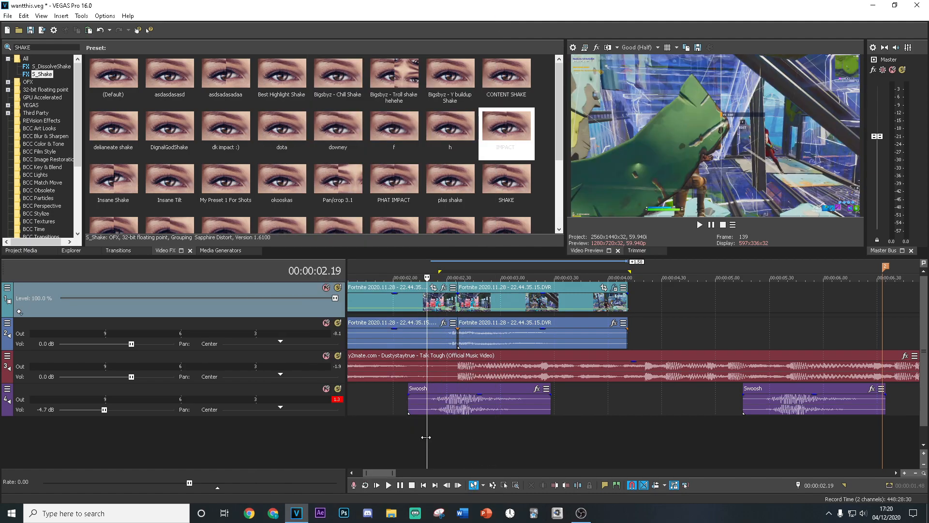
{"action": "scroll", "coordinate": [537, 458], "scroll_direction": "up", "scroll_amount": 4}
{"action": "left_click", "coordinate": [620, 463]}
{"action": "left_click", "coordinate": [607, 447]}
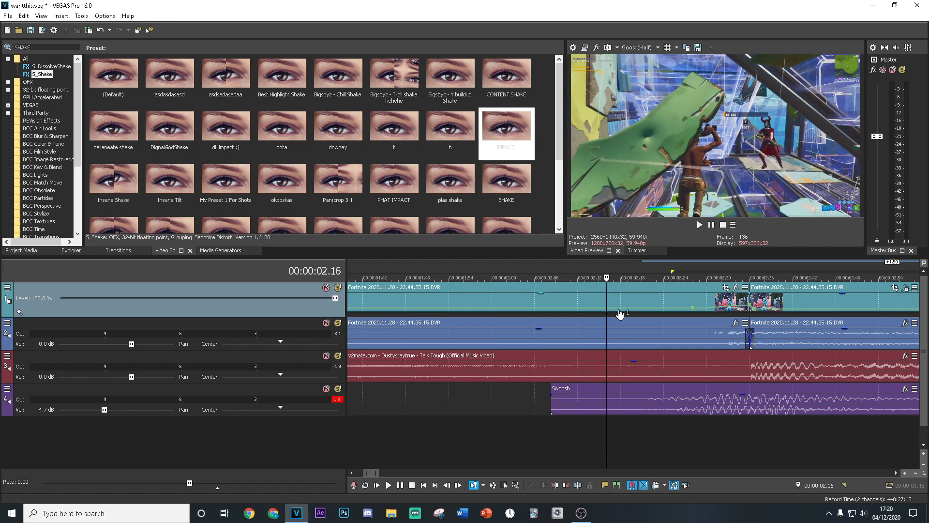
{"action": "right_click", "coordinate": [623, 303]}
{"action": "left_click", "coordinate": [654, 298]}
{"action": "scroll", "coordinate": [644, 334], "scroll_direction": "down", "scroll_amount": 1}
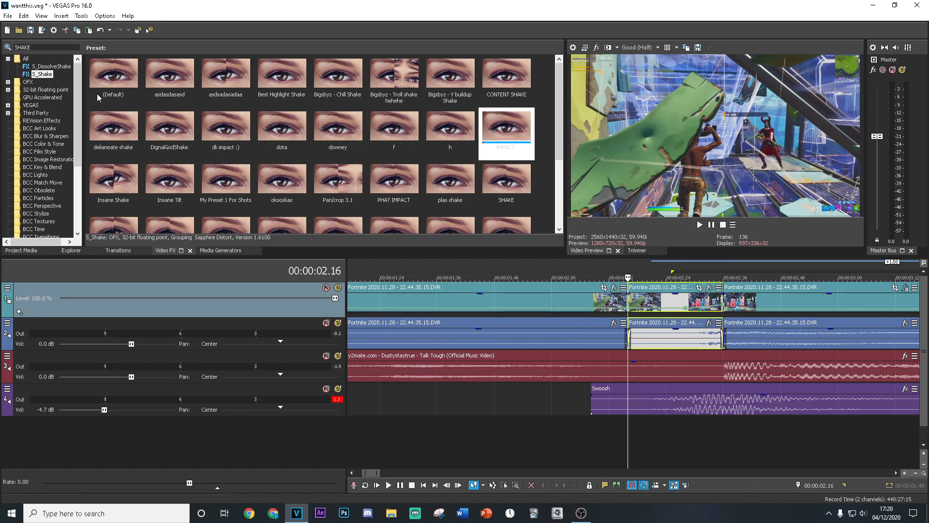
{"action": "key", "text": "ctrl+z"}
Split the clip before the shot at 00:00:02.11
{"action": "left_click", "coordinate": [590, 439]}
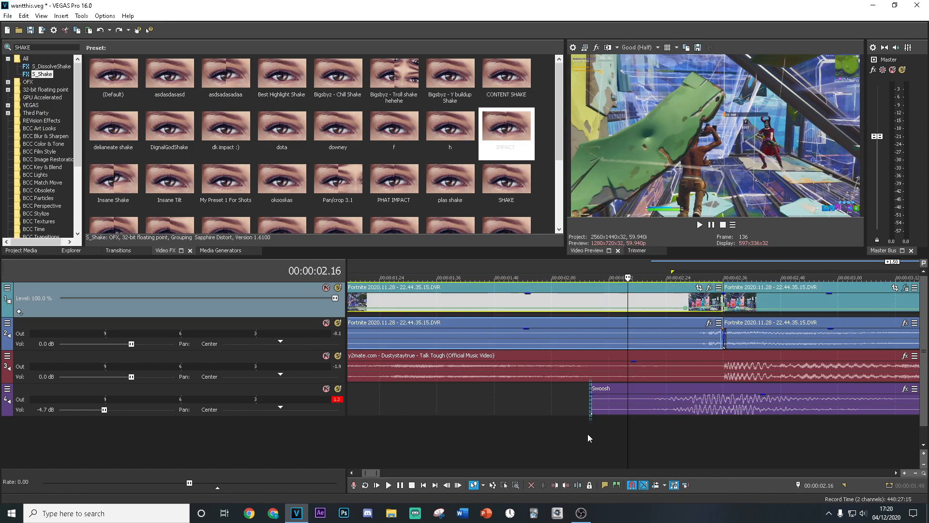
{"action": "left_click", "coordinate": [614, 299]}
{"action": "left_click", "coordinate": [604, 299]}
{"action": "right_click", "coordinate": [616, 300]}
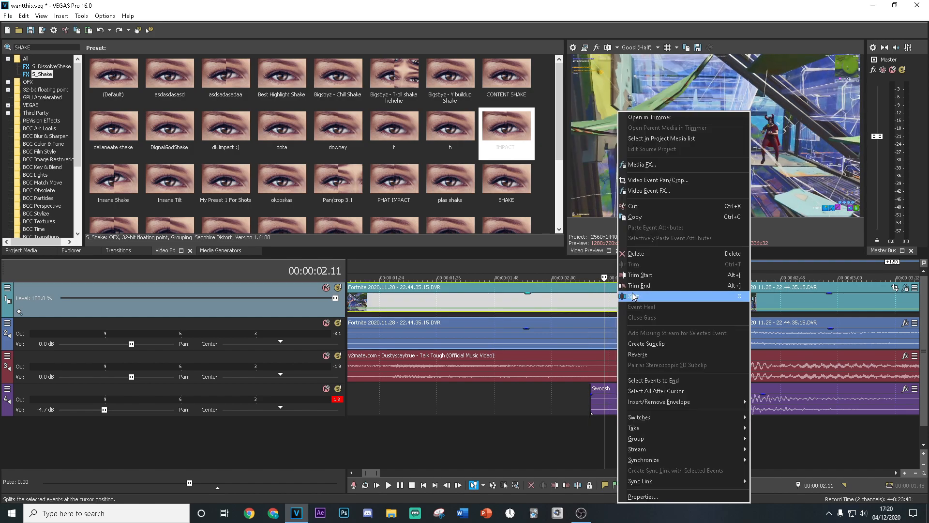
{"action": "left_click", "coordinate": [644, 292]}
Search for the S_FilmDamage effect and apply its "build up damage" preset to the short clip leading up to the shot
{"action": "left_click_drag", "start_coordinate": [39, 47], "coordinate": [17, 62]}
{"action": "key", "text": "BackSpace"}
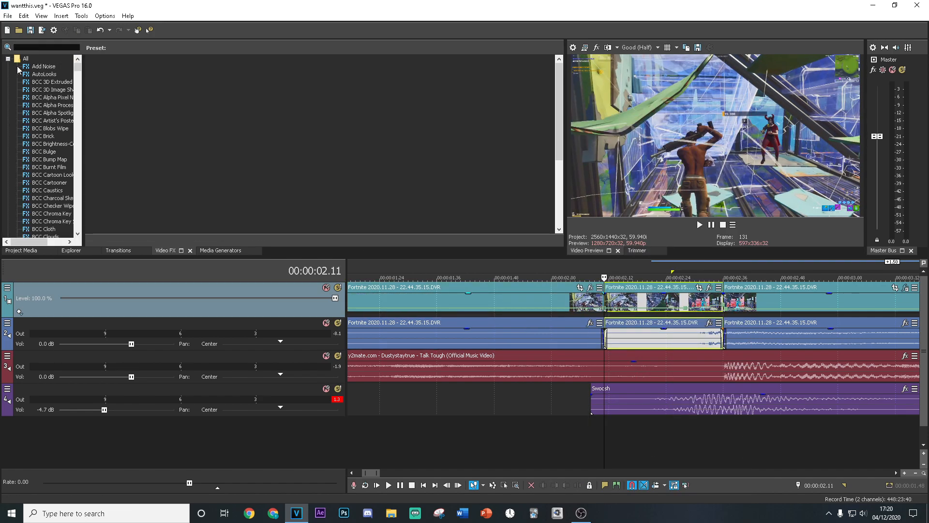
{"action": "type", "text": "FILMDA"}
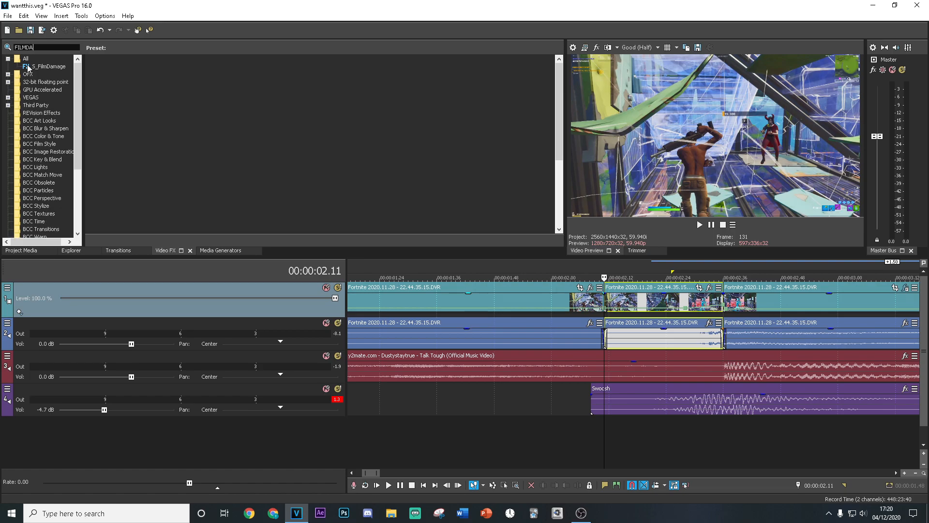
{"action": "left_click", "coordinate": [27, 68]}
{"action": "left_click", "coordinate": [376, 71]}
{"action": "left_click_drag", "start_coordinate": [317, 80], "coordinate": [659, 300]}
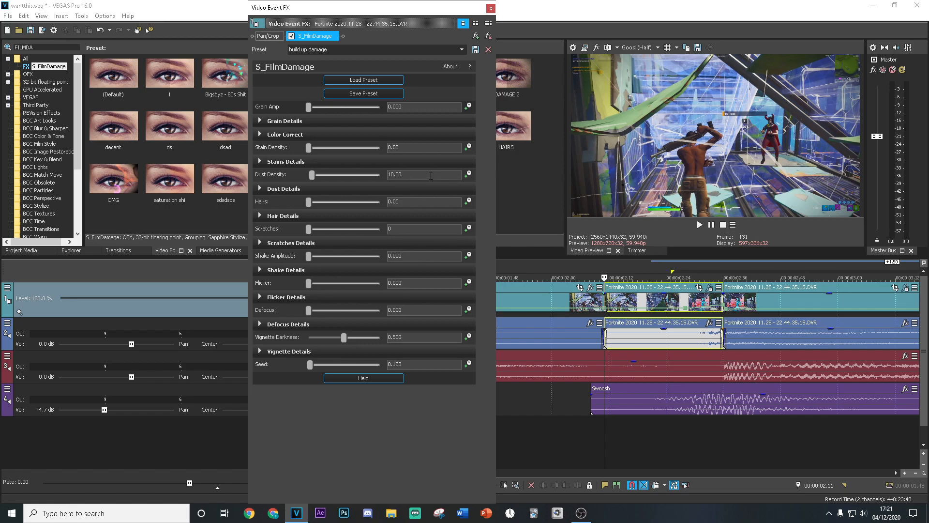
Animate Dust Density from 0 at the short clip's start to 10 at its end
{"action": "left_click", "coordinate": [467, 174]}
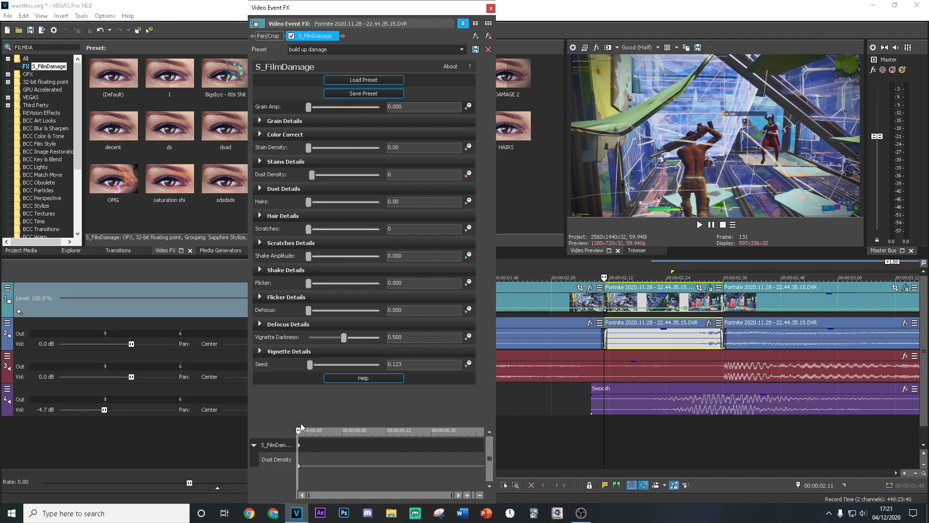
{"action": "left_click_drag", "start_coordinate": [299, 431], "coordinate": [673, 424]}
{"action": "left_click_drag", "start_coordinate": [405, 176], "coordinate": [379, 178]}
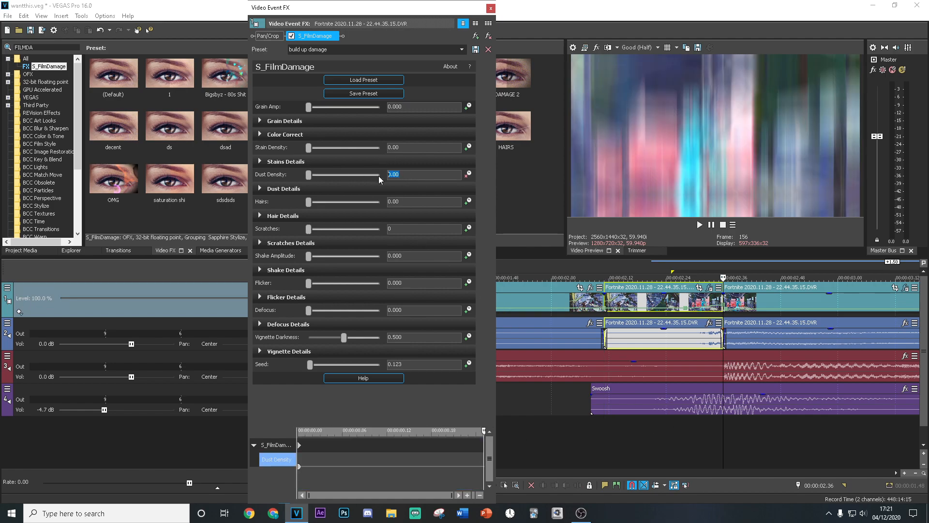
{"action": "type", "text": "10"}
{"action": "key", "text": "Return"}
Enable animation for Vignette Darkness, set it to 0 at the clip's start, and close the effect settings
{"action": "left_click", "coordinate": [472, 338]}
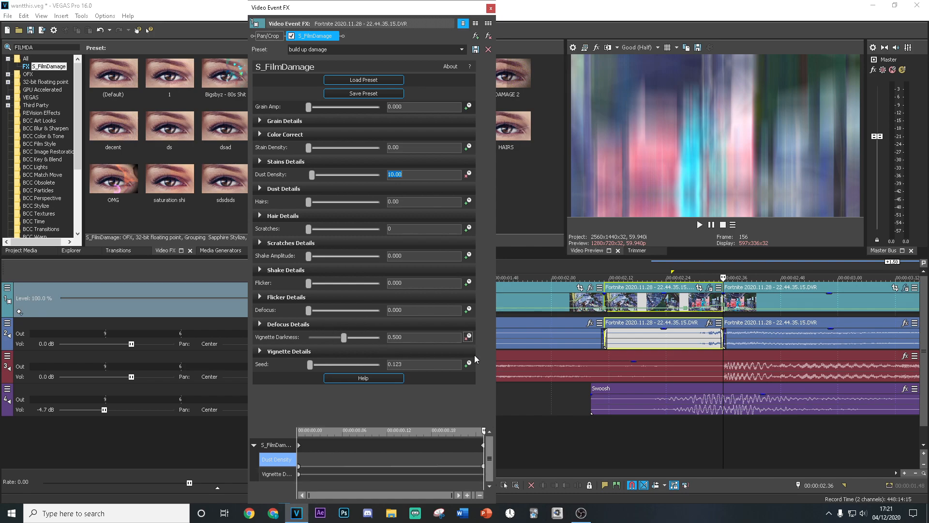
{"action": "left_click_drag", "start_coordinate": [484, 431], "coordinate": [100, 366]}
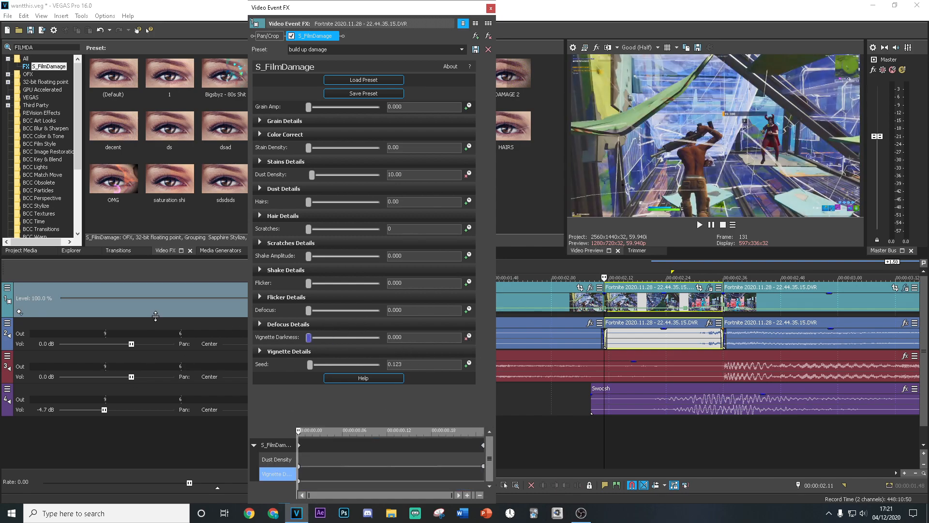
{"action": "left_click", "coordinate": [491, 8]}
Search for the S_Tint effect and apply its default preset to the short clip leading up to the shot
{"action": "left_click", "coordinate": [16, 47]}
{"action": "type", "text": "TINT"}
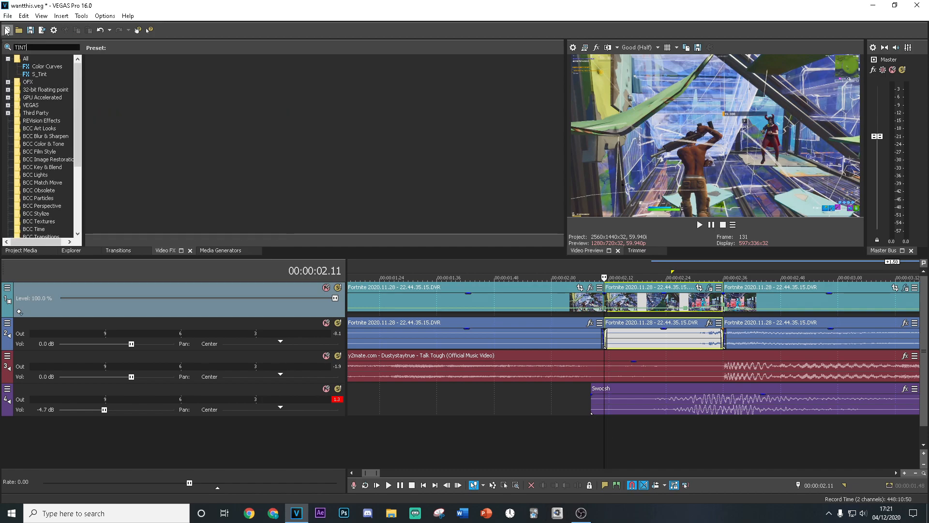
{"action": "left_click", "coordinate": [39, 74]}
{"action": "left_click_drag", "start_coordinate": [113, 72], "coordinate": [693, 309]}
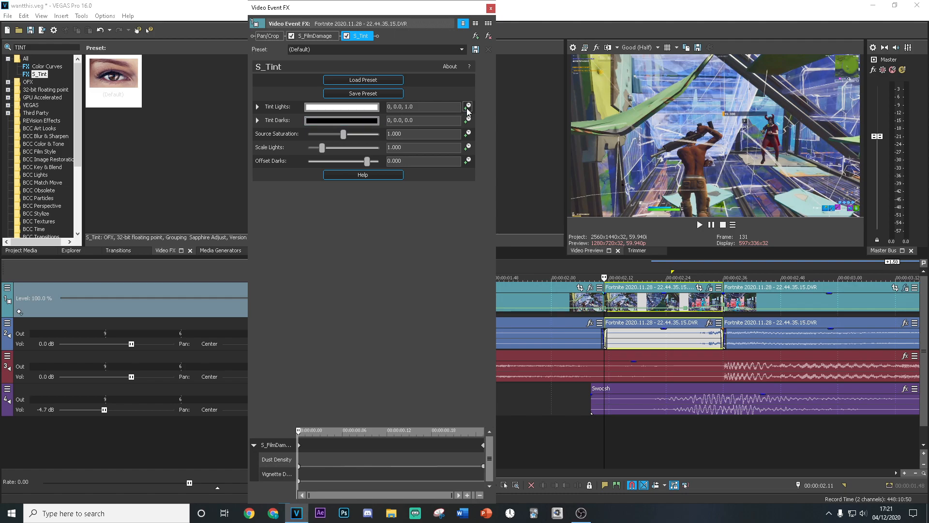
Animate Tint Lights and Source Saturation over the short clip, setting Tint Lights brightness to 0.6 at its end, and close the effect settings
{"action": "left_click", "coordinate": [468, 134]}
{"action": "left_click_drag", "start_coordinate": [299, 430], "coordinate": [616, 427]}
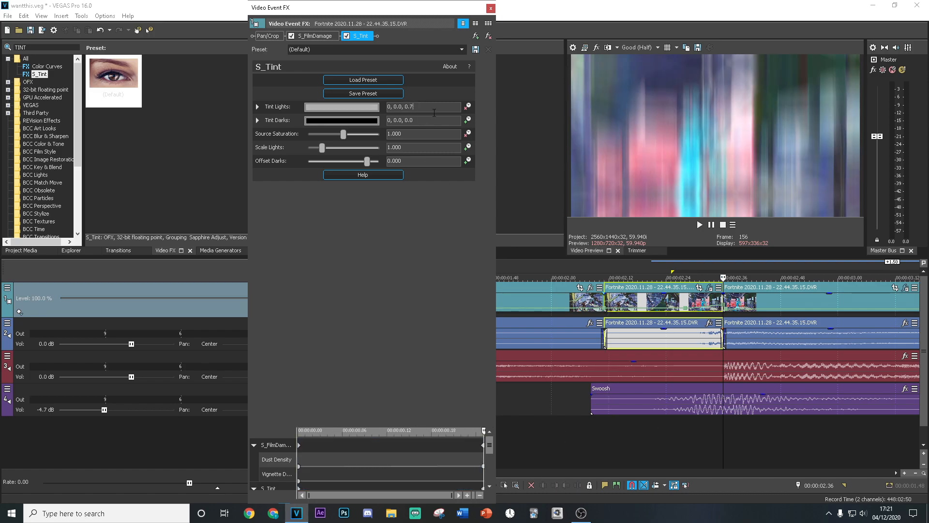
{"action": "type", "text": "0.6"}
{"action": "key", "text": "Return"}
{"action": "left_click", "coordinate": [491, 8]}
Play back the section around the shot to review the build-up effects and the impact
{"action": "scroll", "coordinate": [684, 433], "scroll_direction": "down", "scroll_amount": 2}
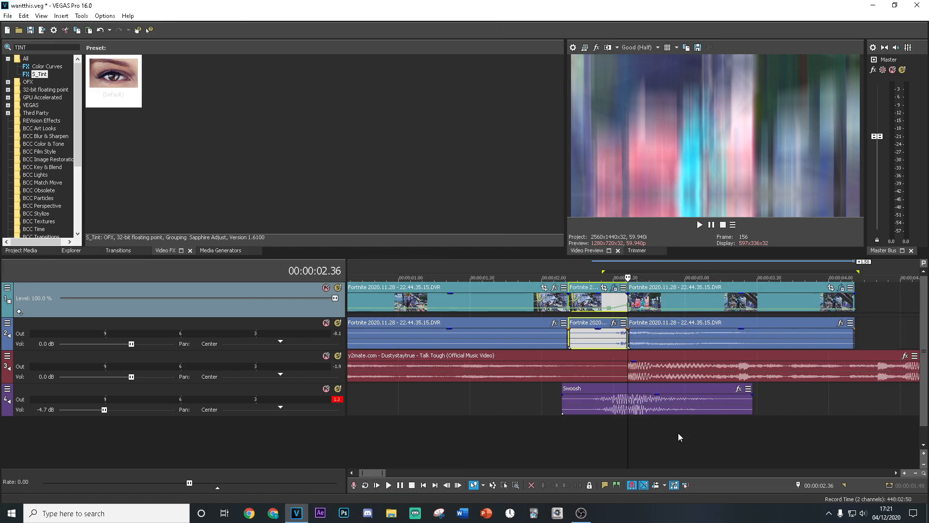
{"action": "left_click_drag", "start_coordinate": [721, 435], "coordinate": [499, 430]}
{"action": "key", "text": "space"}
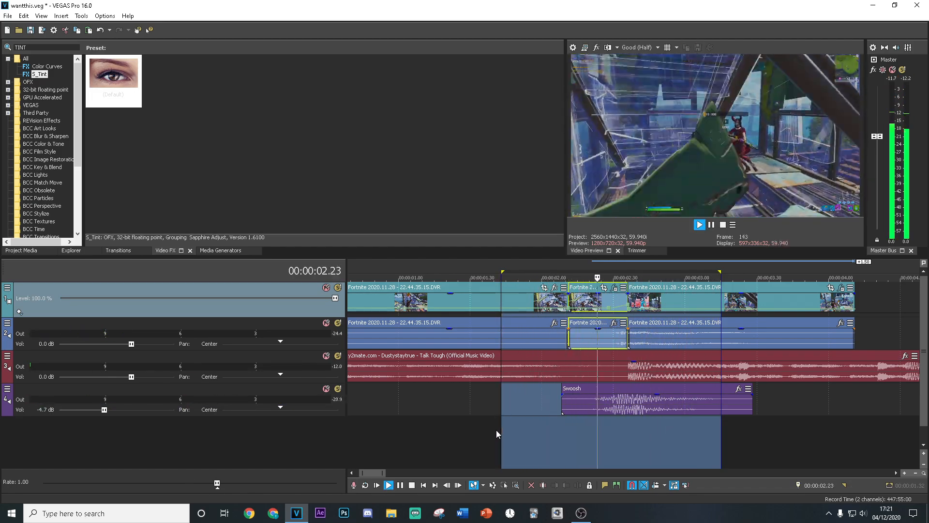
{"action": "key", "text": "space"}
{"action": "key", "text": "space"}
{"action": "key", "text": "space"}
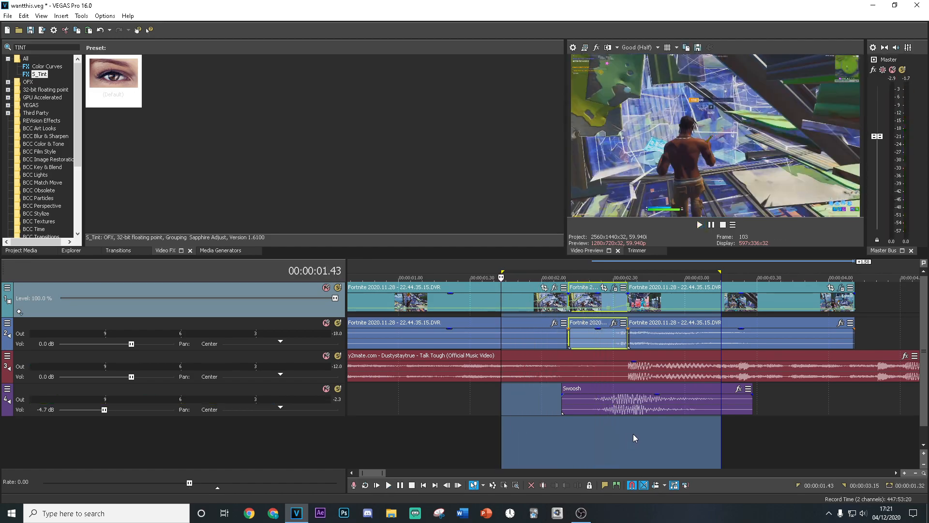
Find the S_Flicker effect, apply its "clean flicker" preset to the clip starting at the shot, and enable animation for Amplitude
{"action": "left_click", "coordinate": [632, 434]}
{"action": "left_click", "coordinate": [630, 433]}
{"action": "left_click_drag", "start_coordinate": [39, 47], "coordinate": [2, 36]}
{"action": "type", "text": "FLICKER"}
{"action": "left_click", "coordinate": [39, 81]}
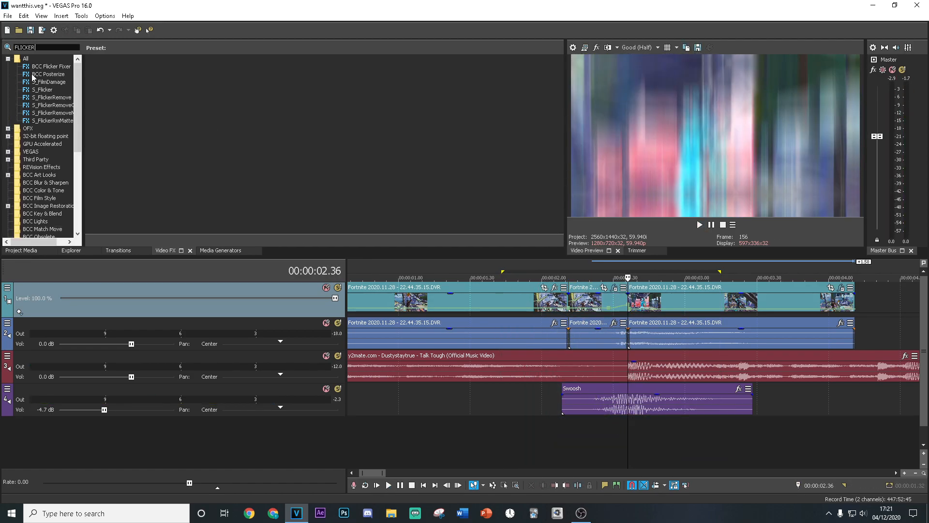
{"action": "left_click", "coordinate": [39, 89]}
{"action": "left_click_drag", "start_coordinate": [282, 75], "coordinate": [660, 302]}
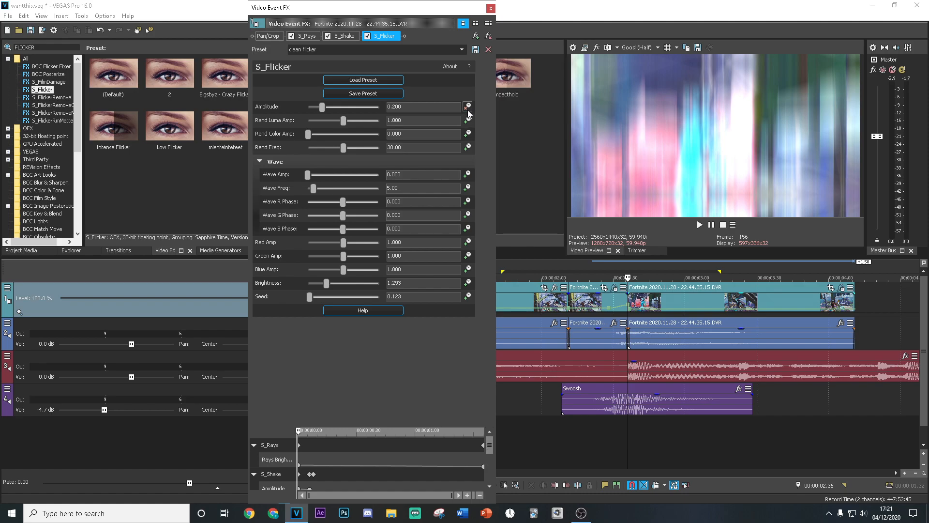
{"action": "left_click_drag", "start_coordinate": [299, 432], "coordinate": [417, 431]}
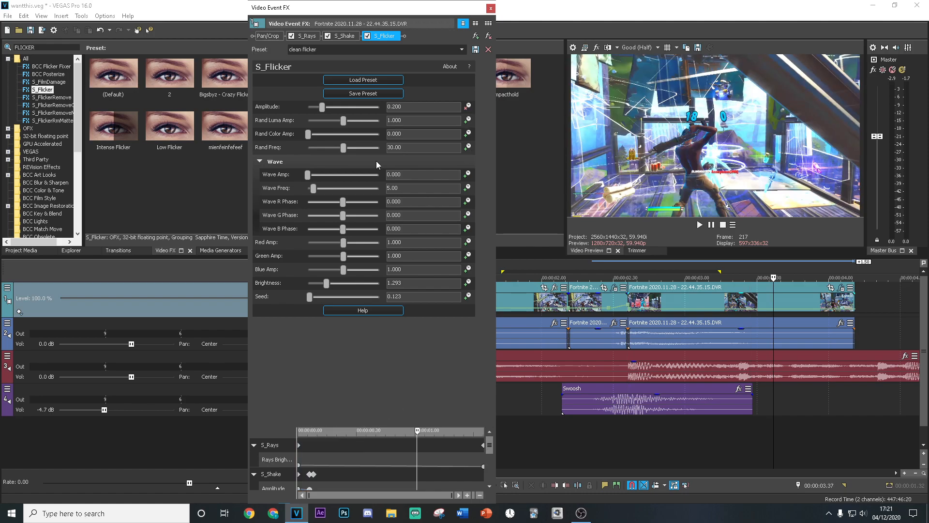
{"action": "left_click", "coordinate": [490, 9]}
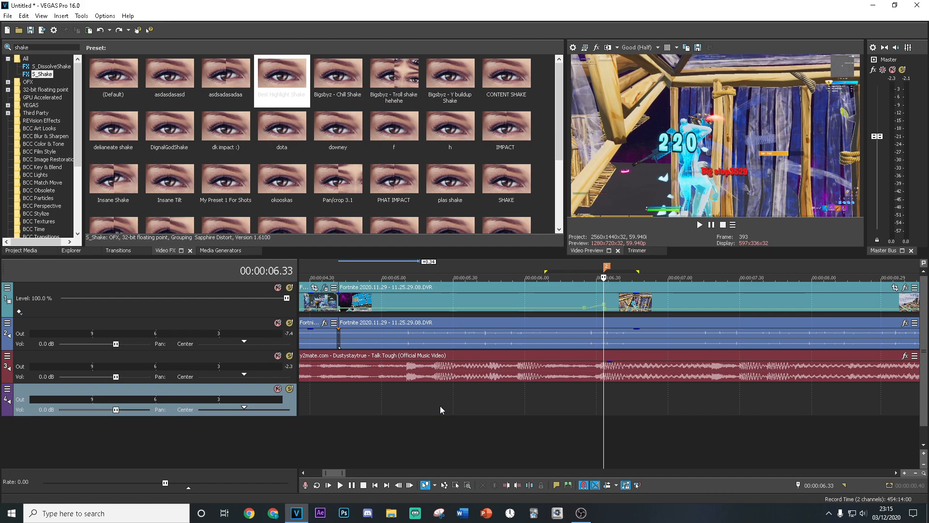
Split the gameplay clip at the shot marker at 00:00:06.33 and at 00:00:06.08 to isolate the section before the shot
{"action": "scroll", "coordinate": [629, 314], "scroll_direction": "up", "scroll_amount": 8}
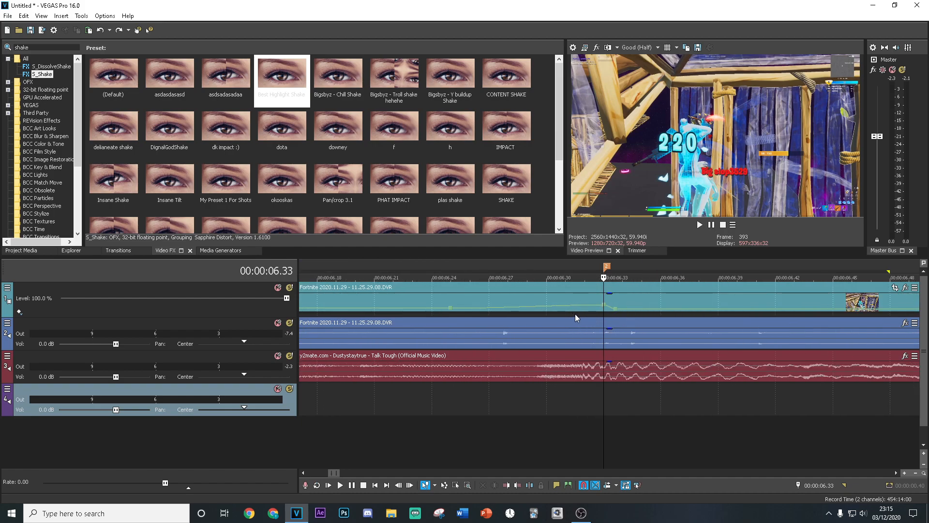
{"action": "right_click", "coordinate": [626, 300]}
{"action": "left_click", "coordinate": [645, 300]}
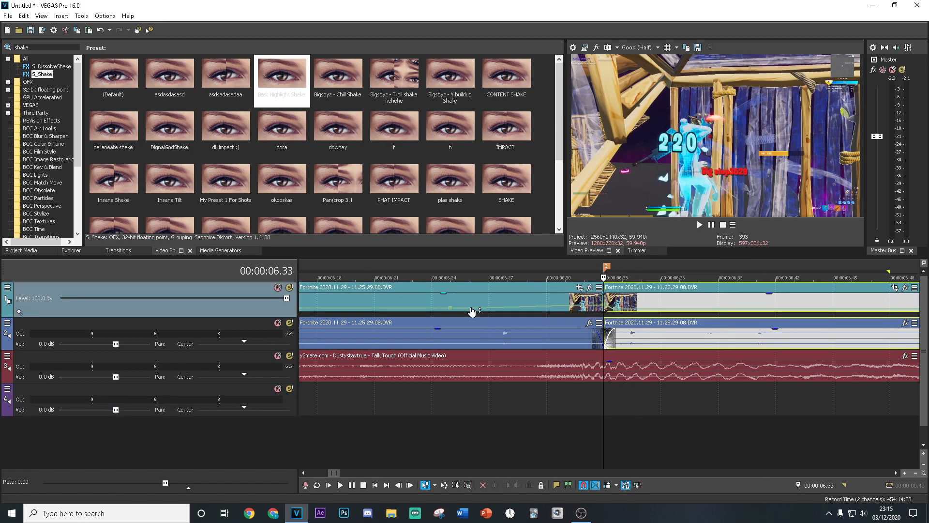
{"action": "scroll", "coordinate": [466, 304], "scroll_direction": "down", "scroll_amount": 2}
{"action": "left_click", "coordinate": [385, 303]}
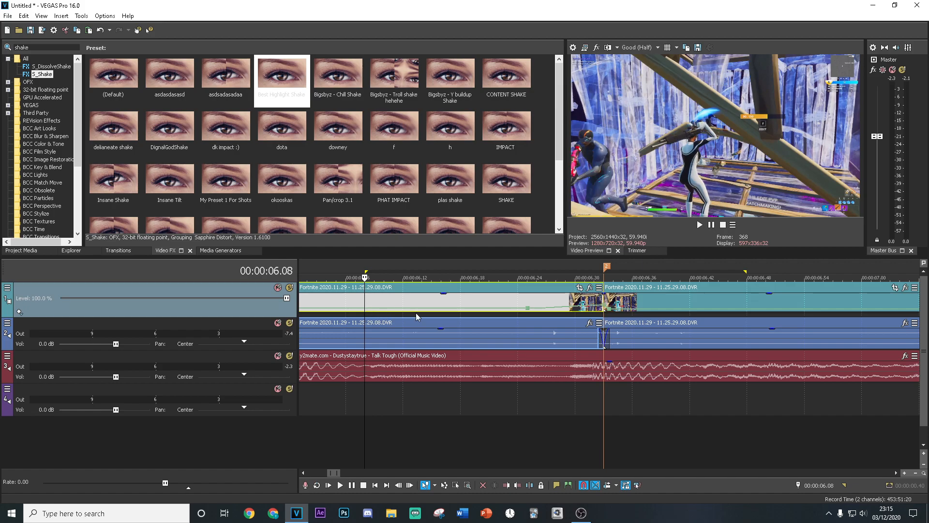
{"action": "scroll", "coordinate": [504, 312], "scroll_direction": "down", "scroll_amount": 1}
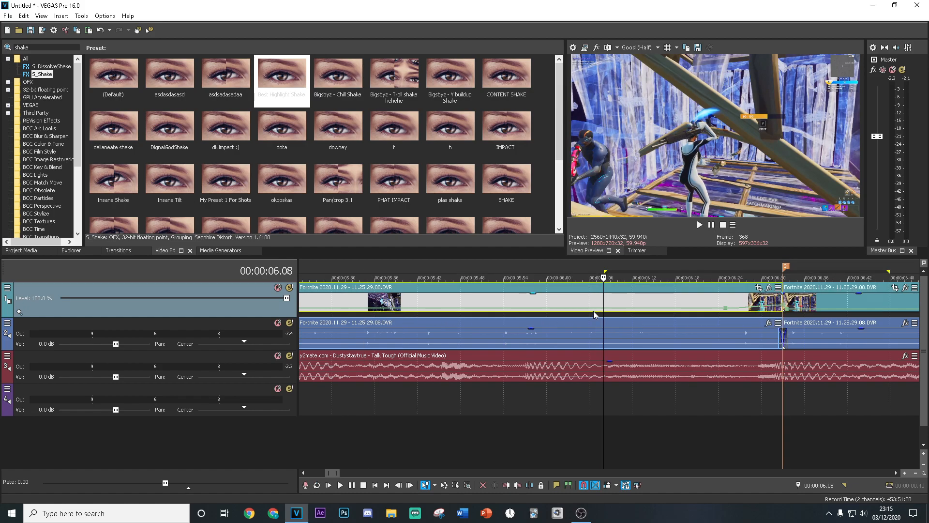
{"action": "right_click", "coordinate": [638, 307]}
{"action": "left_click", "coordinate": [653, 296]}
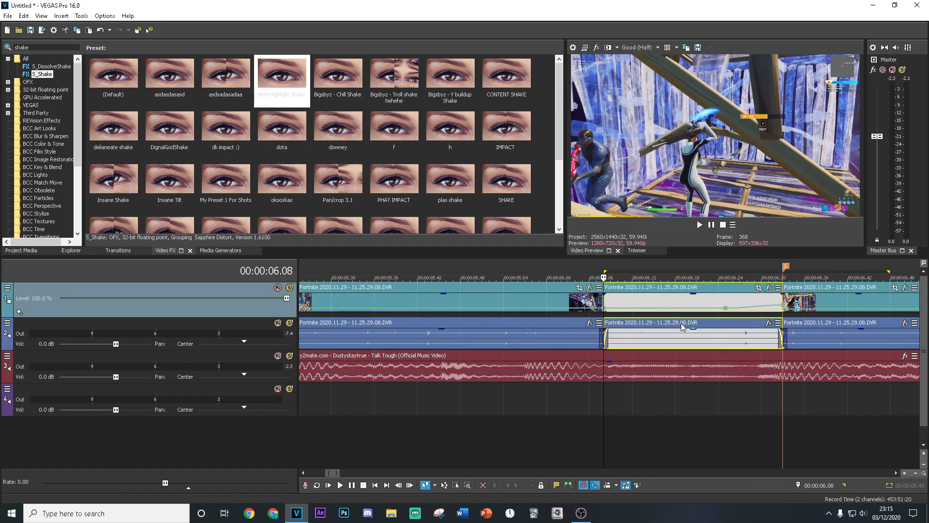
{"action": "left_click", "coordinate": [654, 310]}
Split the music track at 00:00:06.08 and 00:00:06.33, matching the cuts in the gameplay clip
{"action": "left_click", "coordinate": [608, 388]}
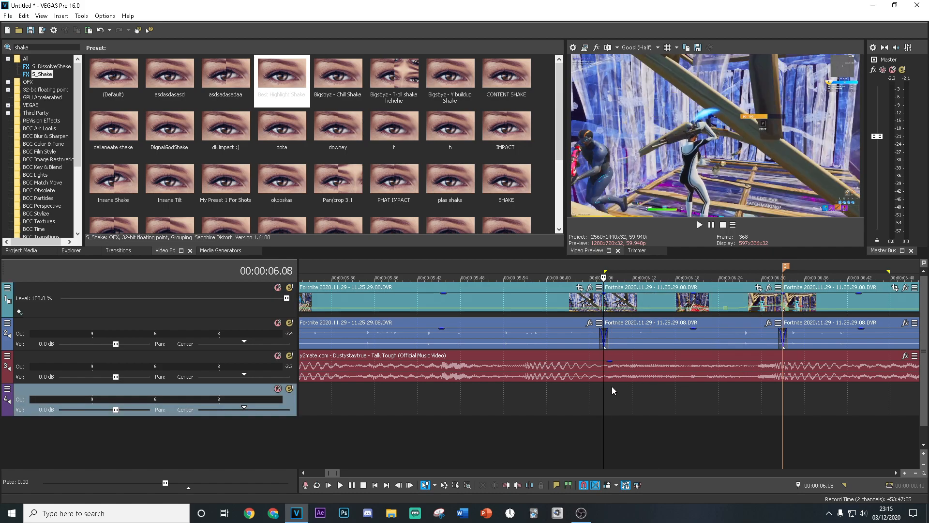
{"action": "right_click", "coordinate": [628, 371]}
{"action": "left_click", "coordinate": [643, 306]}
{"action": "left_click", "coordinate": [776, 397]}
{"action": "left_click", "coordinate": [783, 386]}
{"action": "right_click", "coordinate": [788, 372]}
{"action": "left_click", "coordinate": [804, 307]}
Add the Amplitude Modulation audio effect with the "[Sys] Wacky" preset to the music segment between the two cuts
{"action": "left_click", "coordinate": [673, 409]}
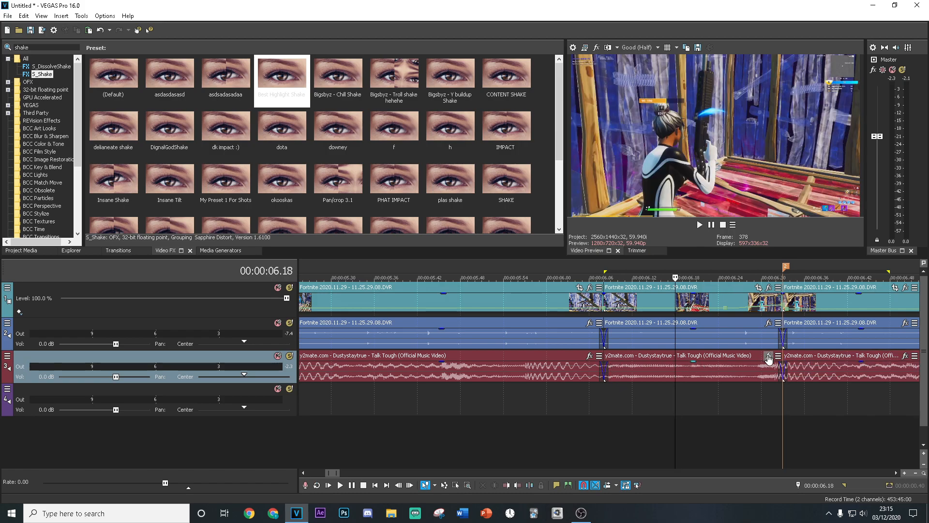
{"action": "left_click", "coordinate": [768, 357]}
{"action": "left_click", "coordinate": [286, 154]}
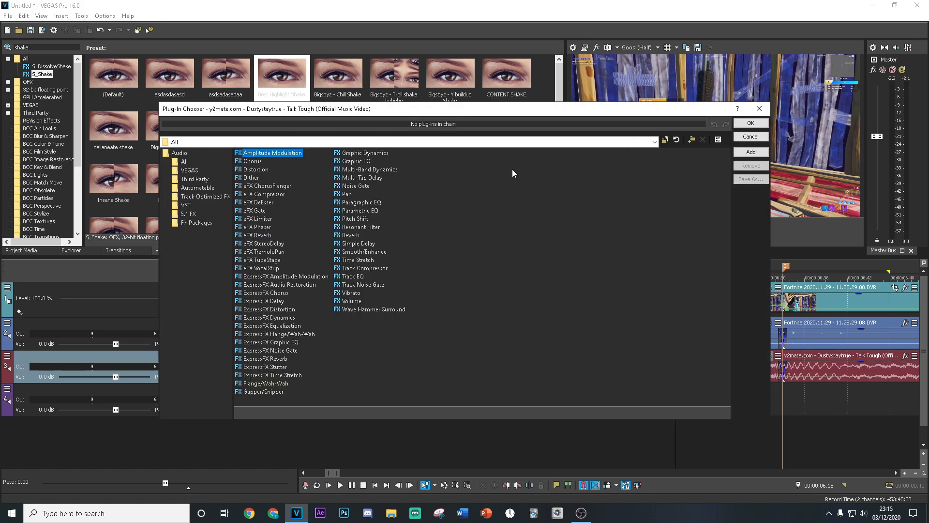
{"action": "left_click", "coordinate": [750, 125]}
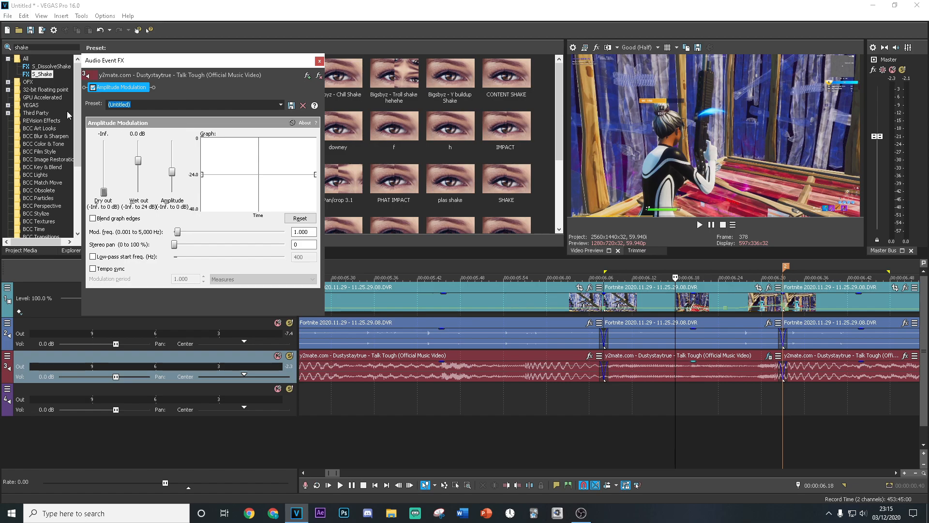
{"action": "left_click", "coordinate": [248, 104]}
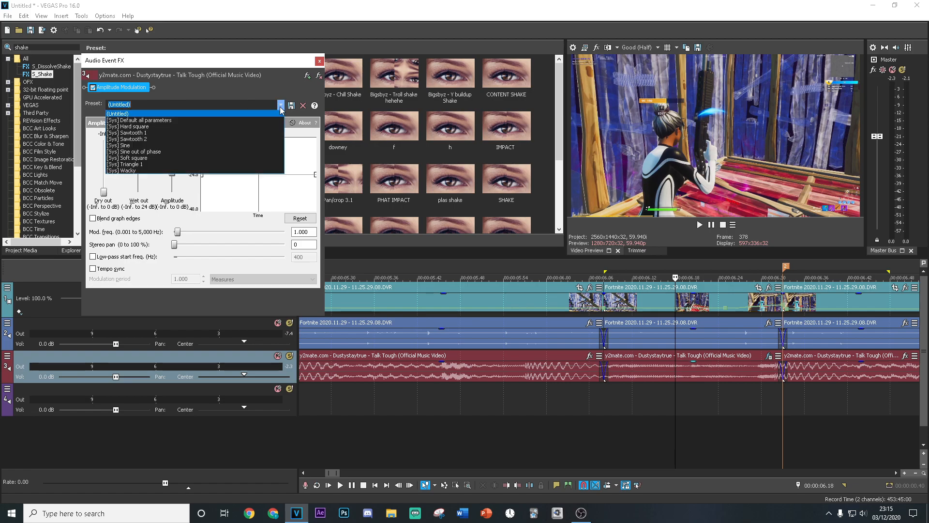
{"action": "left_click", "coordinate": [153, 173]}
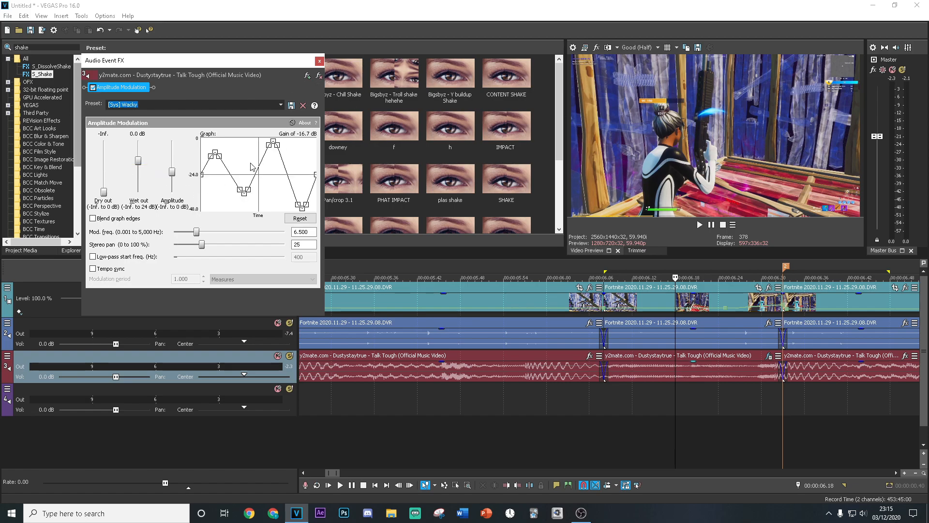
{"action": "left_click", "coordinate": [319, 61]}
Play back the section around the modulated music segment to hear the audio effect
{"action": "left_click", "coordinate": [615, 401]}
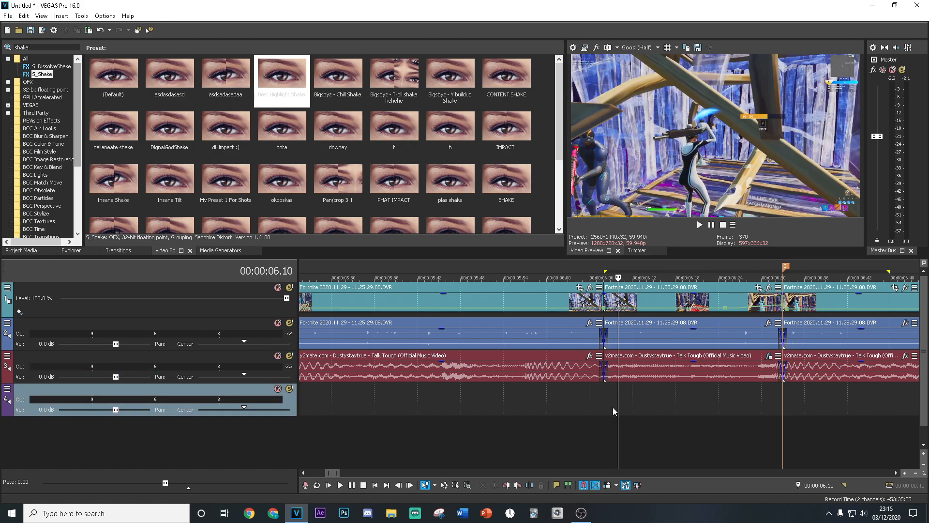
{"action": "left_click_drag", "start_coordinate": [504, 402], "coordinate": [862, 398]}
{"action": "key", "text": "space"}
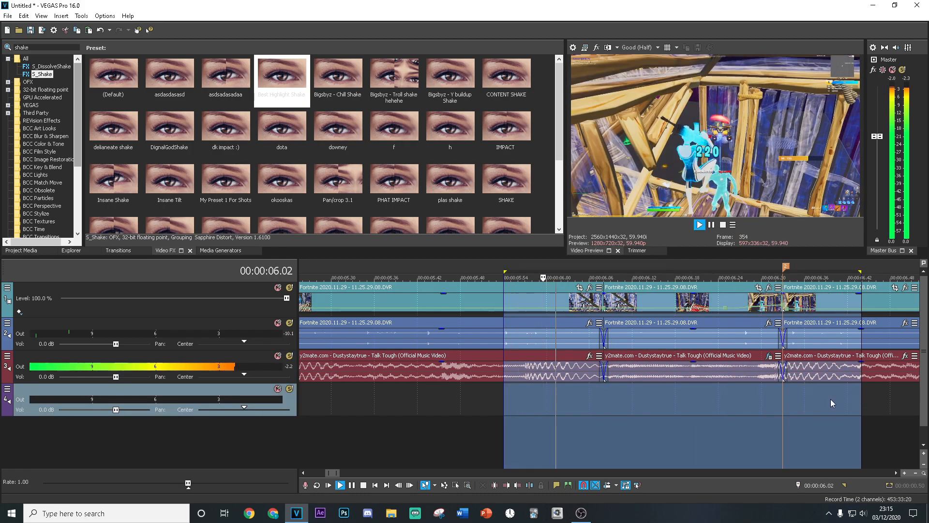
{"action": "left_click", "coordinate": [640, 403]}
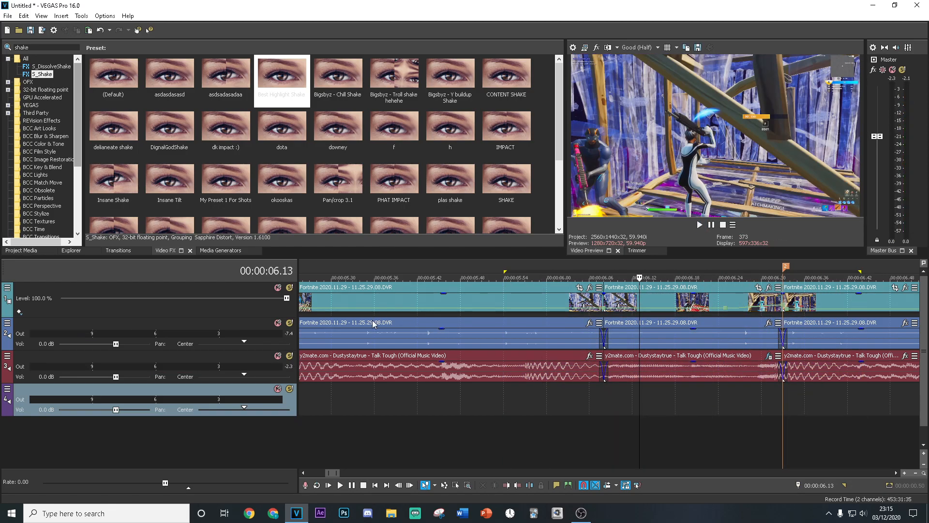
Find S_Flicker, apply its "COLORED FLICKER" preset to the short clip before the shot, and set Amplitude to 0.8
{"action": "left_click_drag", "start_coordinate": [42, 48], "coordinate": [7, 63]}
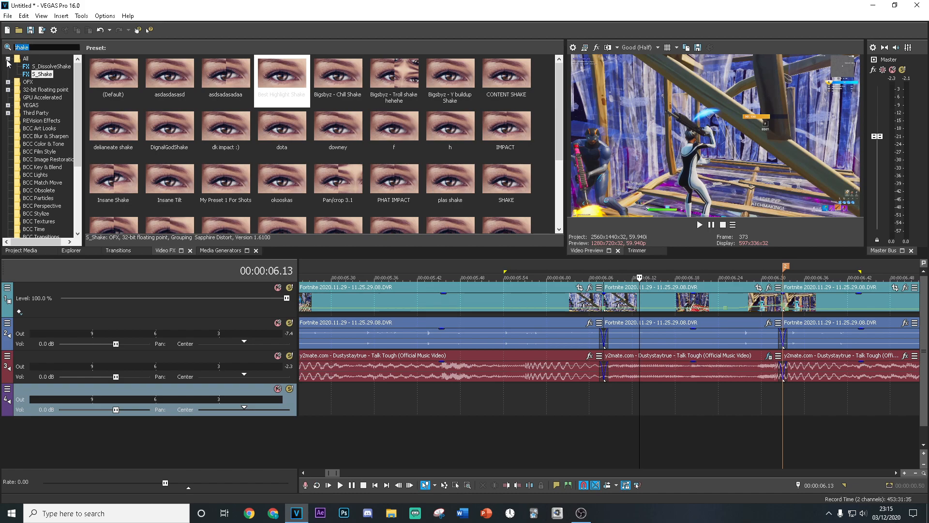
{"action": "type", "text": "flicker"}
{"action": "left_click", "coordinate": [42, 89]}
{"action": "left_click_drag", "start_coordinate": [320, 90], "coordinate": [638, 306]}
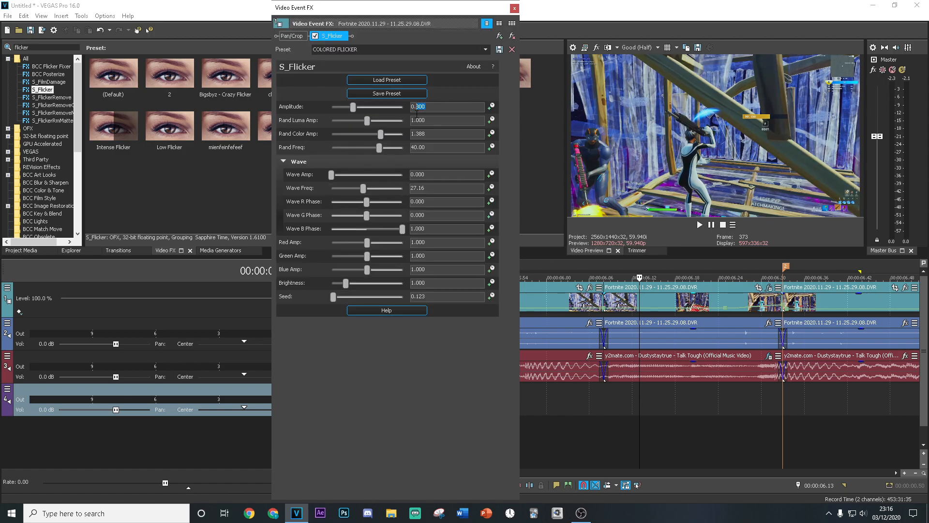
{"action": "type", "text": "8"}
{"action": "key", "text": "Return"}
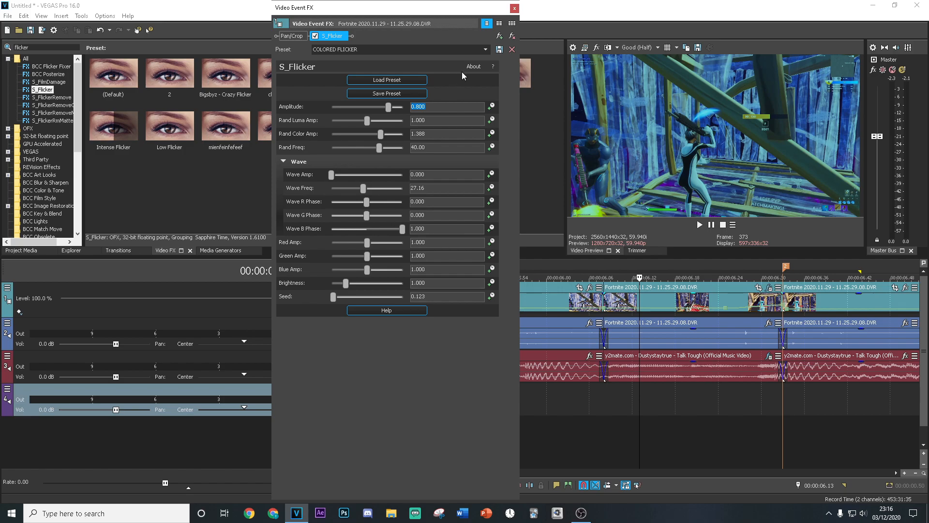
{"action": "left_click", "coordinate": [515, 10]}
Play back the section around the shot marker to review the colored flicker with the music
{"action": "scroll", "coordinate": [552, 420], "scroll_direction": "down", "scroll_amount": 2}
{"action": "left_click_drag", "start_coordinate": [500, 417], "coordinate": [762, 401]}
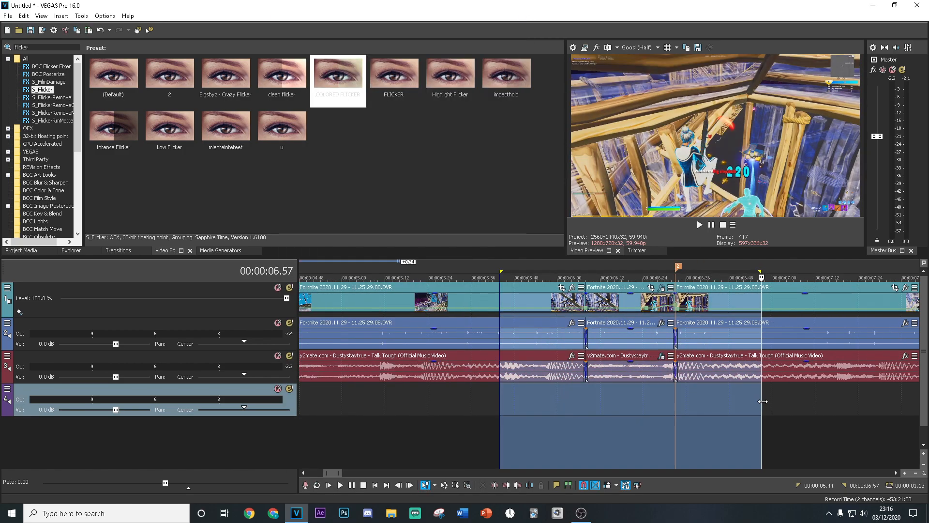
{"action": "key", "text": "space"}
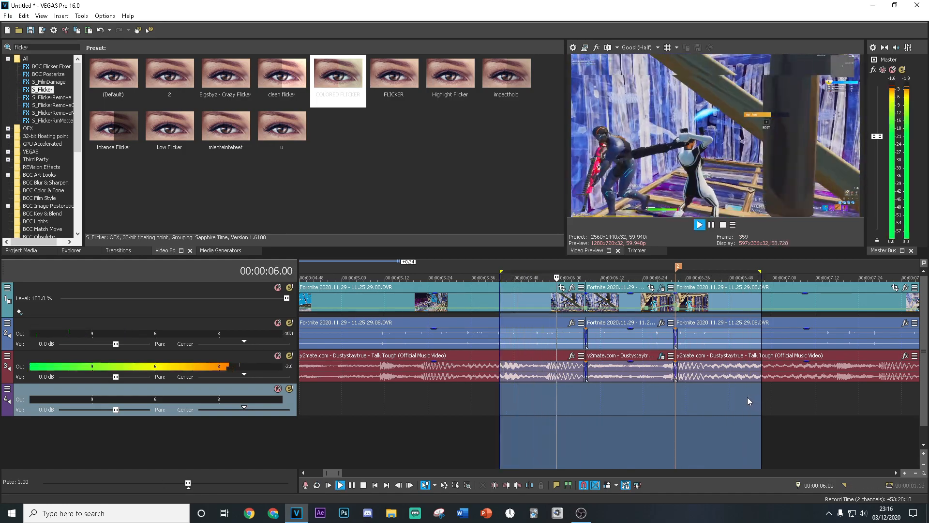
{"action": "left_click", "coordinate": [627, 393]}
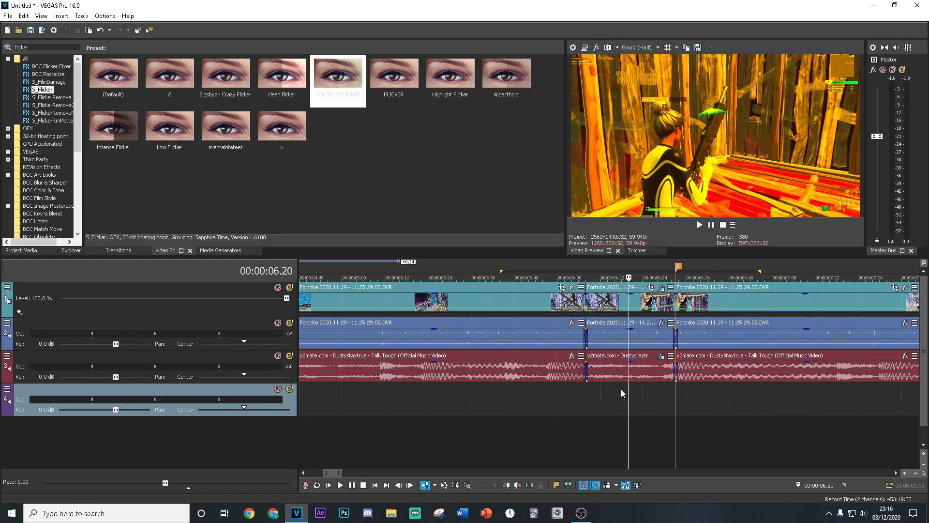
Search for the S_Shake effect and apply its "Best Highlight Shake" preset to the clip starting at the shot marker
{"action": "scroll", "coordinate": [590, 376], "scroll_direction": "up", "scroll_amount": 4}
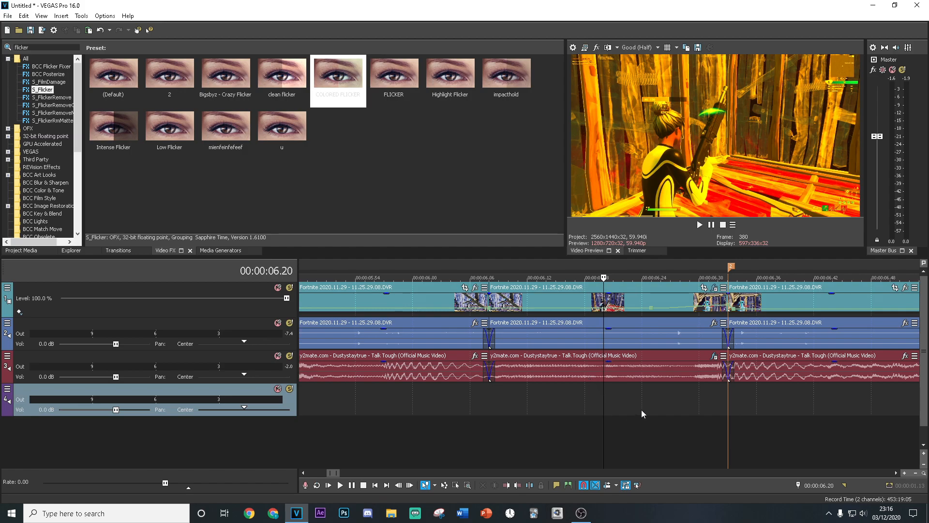
{"action": "left_click", "coordinate": [726, 398]}
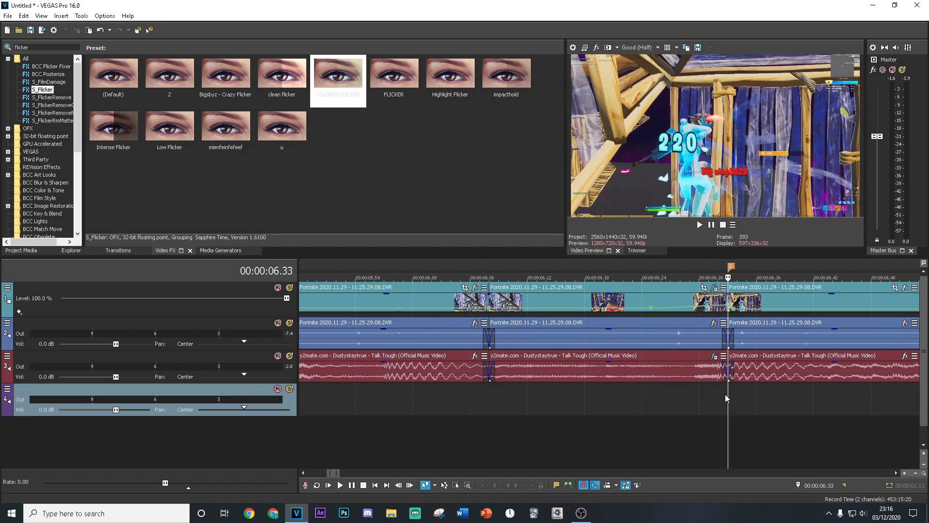
{"action": "left_click", "coordinate": [41, 47]}
{"action": "type", "text": "s"}
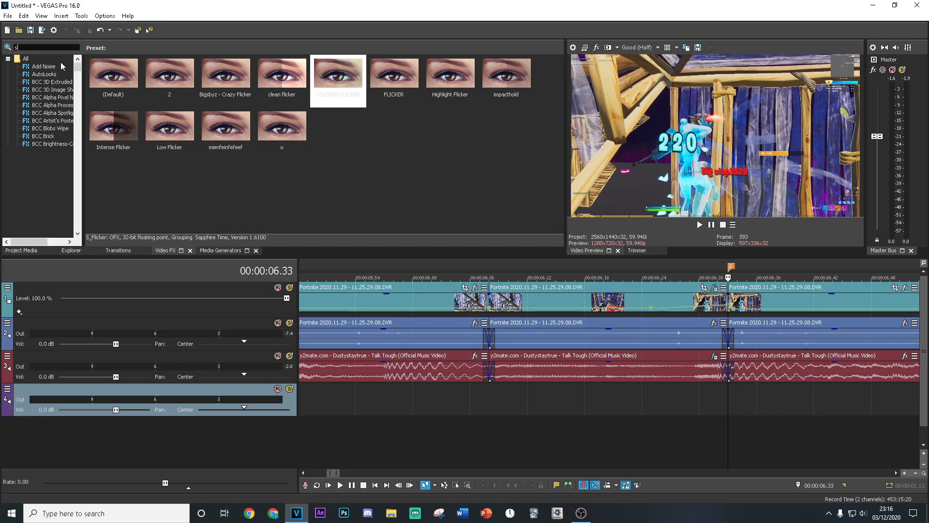
{"action": "type", "text": "hake"}
{"action": "left_click", "coordinate": [42, 74]}
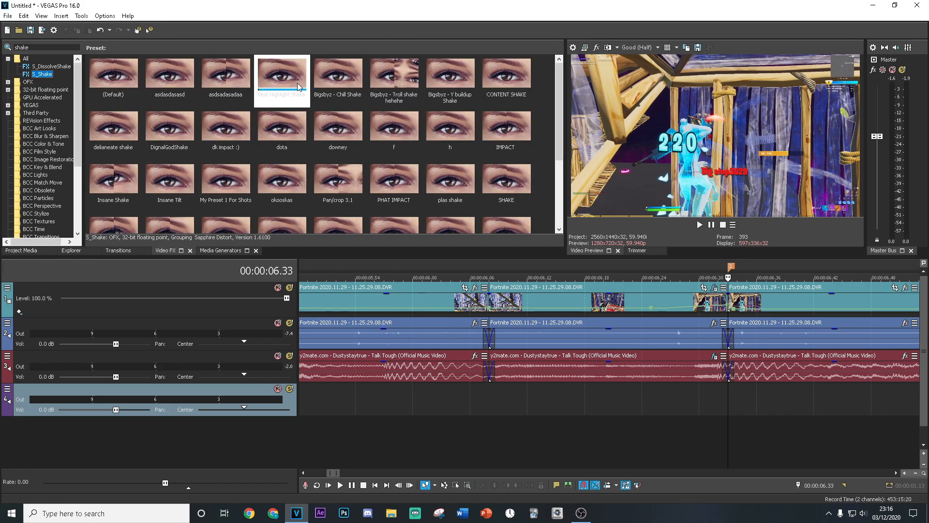
{"action": "left_click_drag", "start_coordinate": [282, 79], "coordinate": [748, 303]}
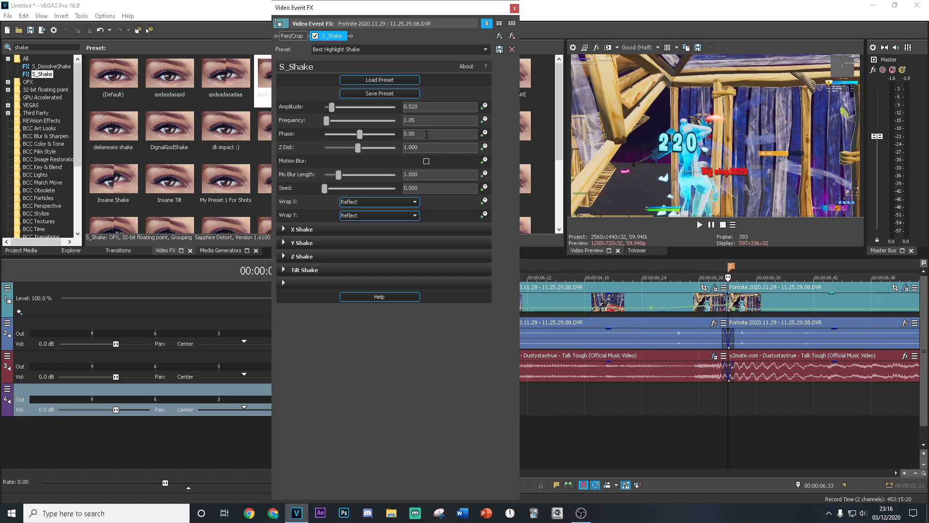
Animate the shake's Amplitude from 0.52 at the clip's start to 0 at its end
{"action": "left_click", "coordinate": [484, 106]}
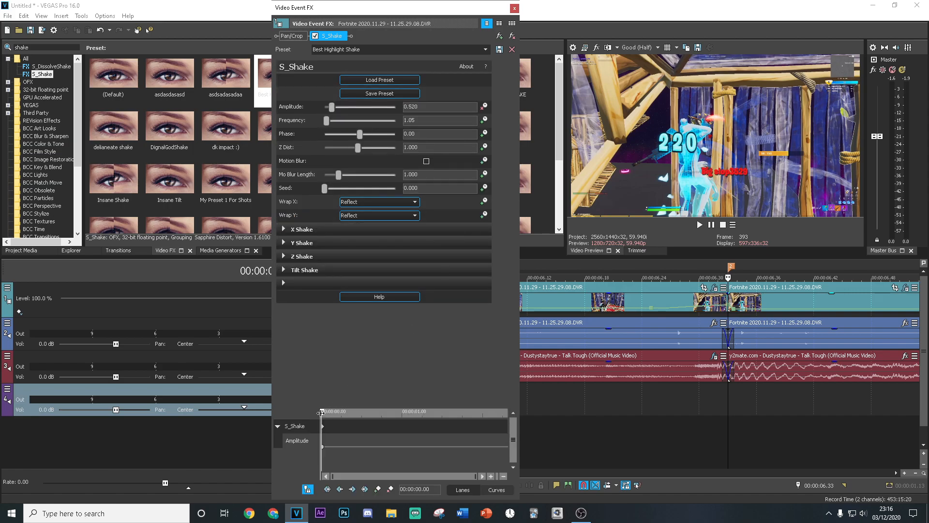
{"action": "left_click_drag", "start_coordinate": [322, 413], "coordinate": [548, 406]}
{"action": "left_click_drag", "start_coordinate": [332, 106], "coordinate": [279, 107]}
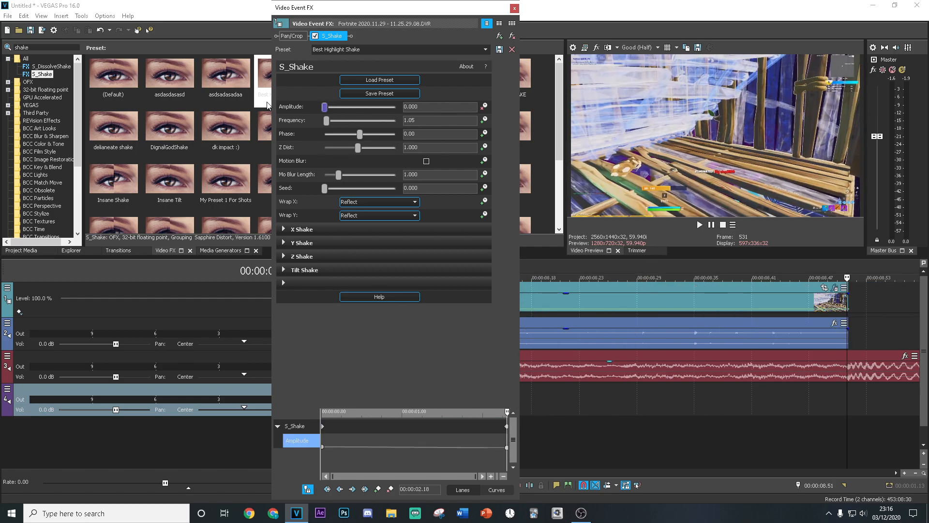
Find S_Flicker, apply its "clean flicker" preset to the clip starting at the shot marker, and set Brightness to 1.2
{"action": "left_click", "coordinate": [514, 8]}
{"action": "scroll", "coordinate": [527, 326], "scroll_direction": "down", "scroll_amount": 6}
{"action": "left_click", "coordinate": [443, 389]}
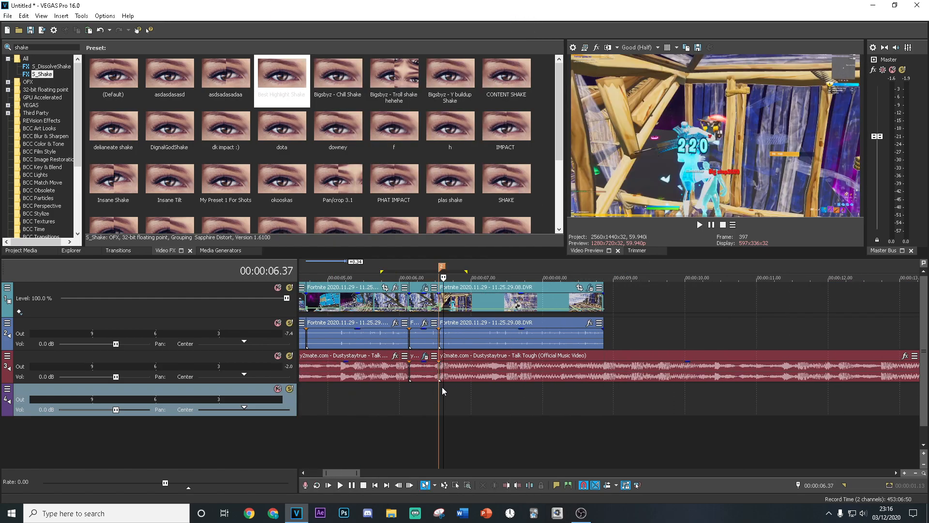
{"action": "left_click", "coordinate": [439, 389]}
{"action": "double_click", "coordinate": [10, 47]}
{"action": "type", "text": "clean"}
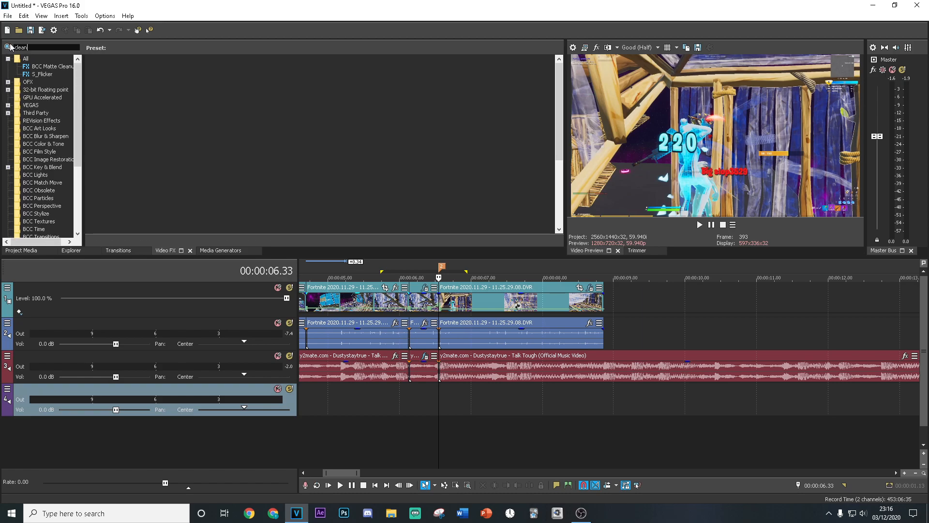
{"action": "left_click", "coordinate": [45, 74]}
{"action": "left_click_drag", "start_coordinate": [282, 77], "coordinate": [507, 299]}
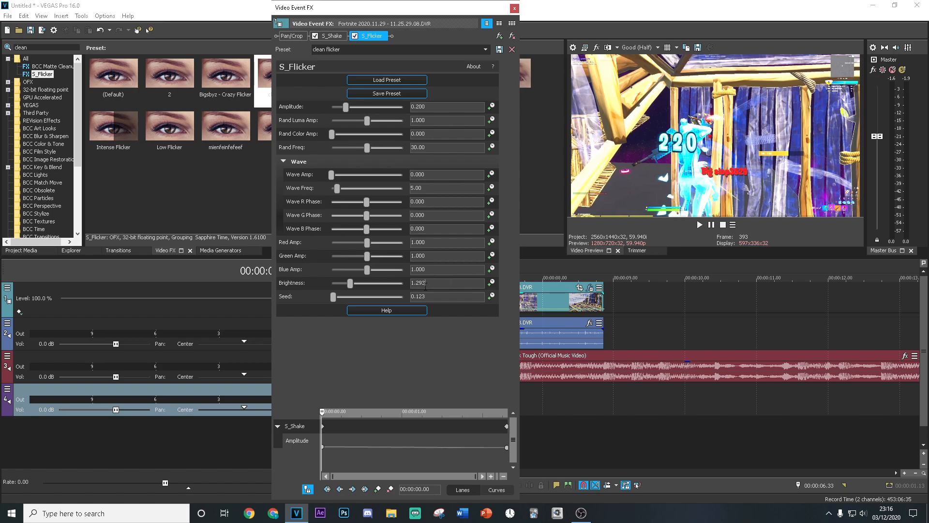
{"action": "key", "text": "Return"}
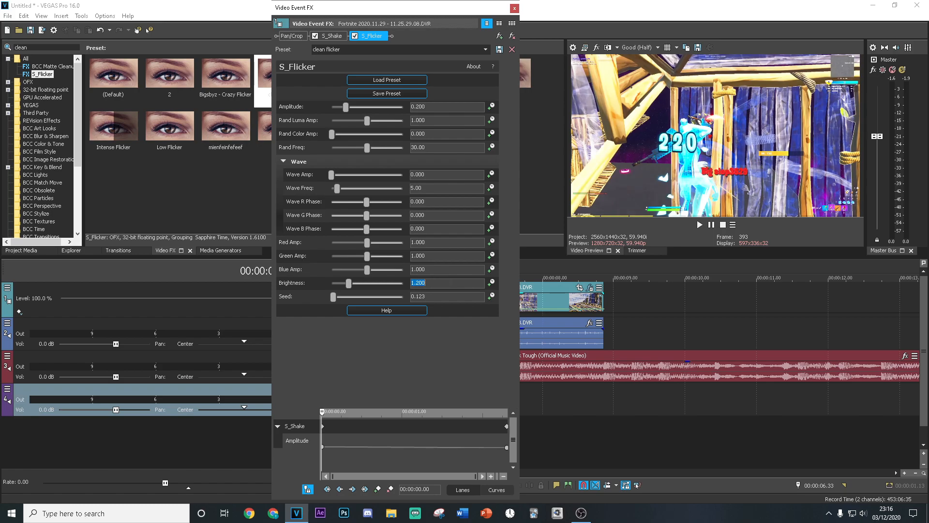
Turn on animation for the flicker's Amplitude and play back the section around the shot marker
{"action": "left_click_drag", "start_coordinate": [322, 414], "coordinate": [338, 411]}
{"action": "key", "text": "space"}
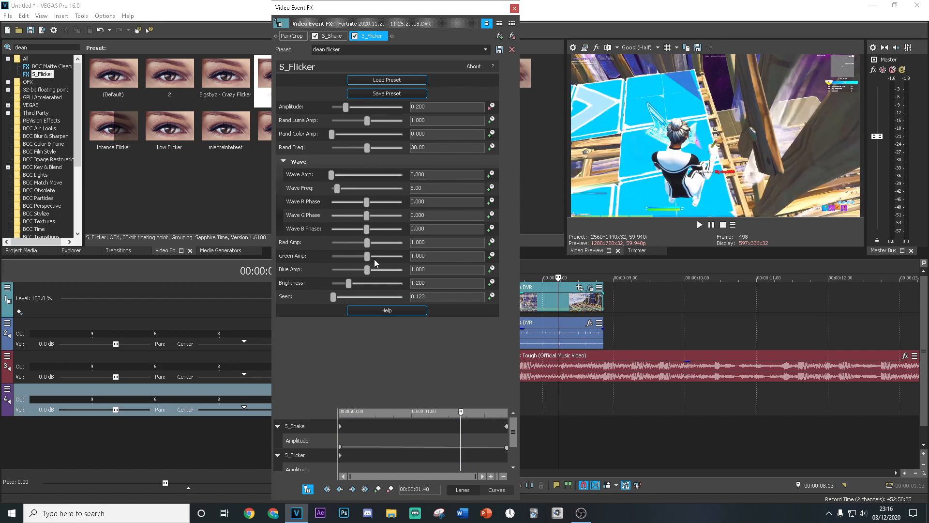
{"action": "left_click", "coordinate": [515, 8]}
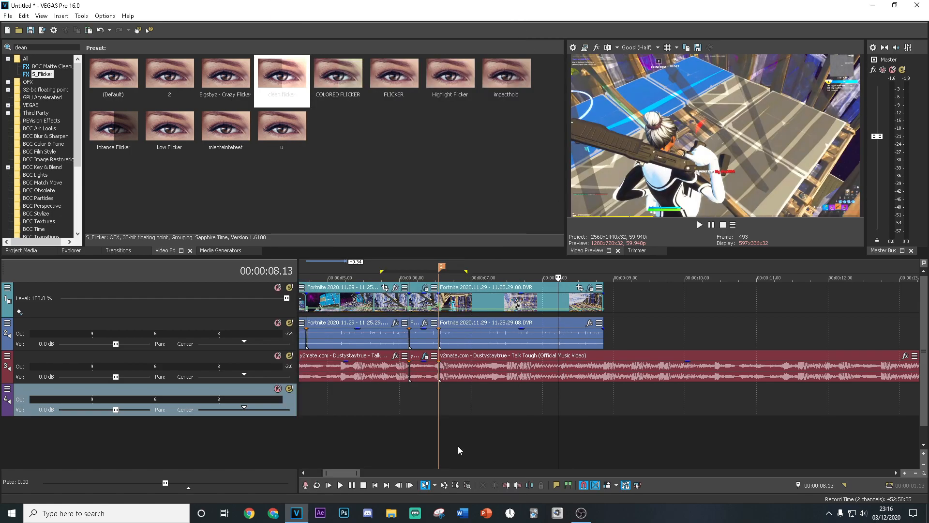
{"action": "left_click", "coordinate": [442, 394]}
{"action": "scroll", "coordinate": [511, 399], "scroll_direction": "down", "scroll_amount": 1}
{"action": "left_click_drag", "start_coordinate": [476, 414], "coordinate": [739, 411]}
{"action": "key", "text": "space"}
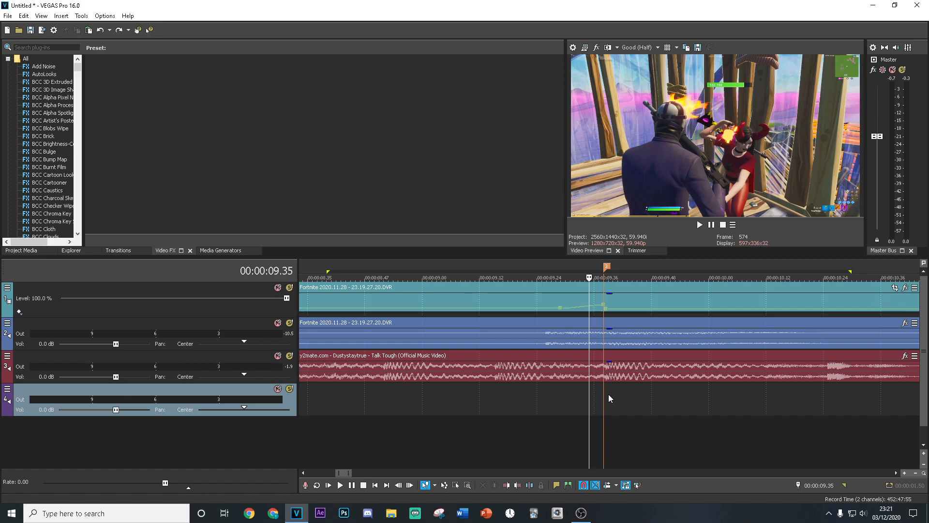
Split the Fortnite clip and its audio exactly at the next shot marker, at 00:00:09.38
{"action": "left_click", "coordinate": [606, 394]}
{"action": "scroll", "coordinate": [604, 393], "scroll_direction": "up", "scroll_amount": 3}
{"action": "scroll", "coordinate": [604, 393], "scroll_direction": "up", "scroll_amount": 2}
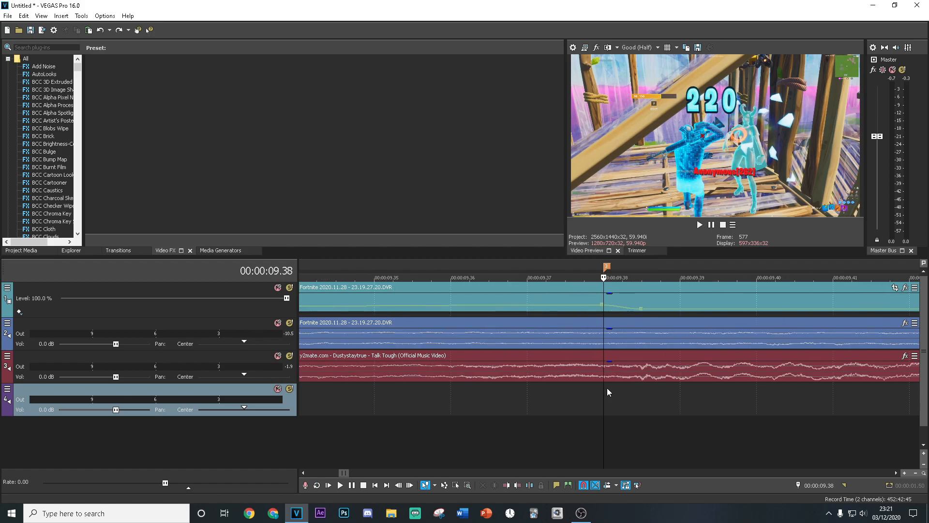
{"action": "right_click", "coordinate": [642, 299]}
{"action": "left_click", "coordinate": [657, 296]}
{"action": "scroll", "coordinate": [605, 368], "scroll_direction": "down", "scroll_amount": 5}
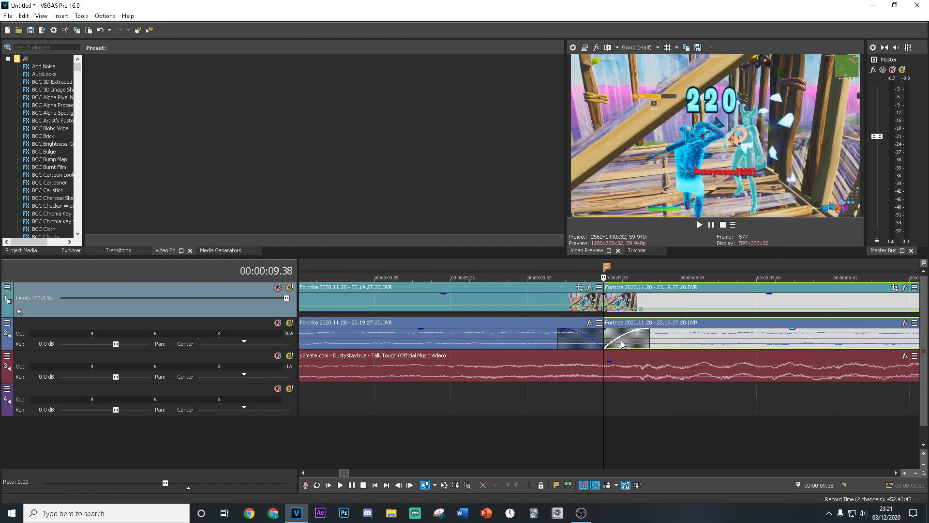
Split the clip again at 00:00:08.44 to isolate a short build-up clip before the shot marker
{"action": "left_click", "coordinate": [477, 409]}
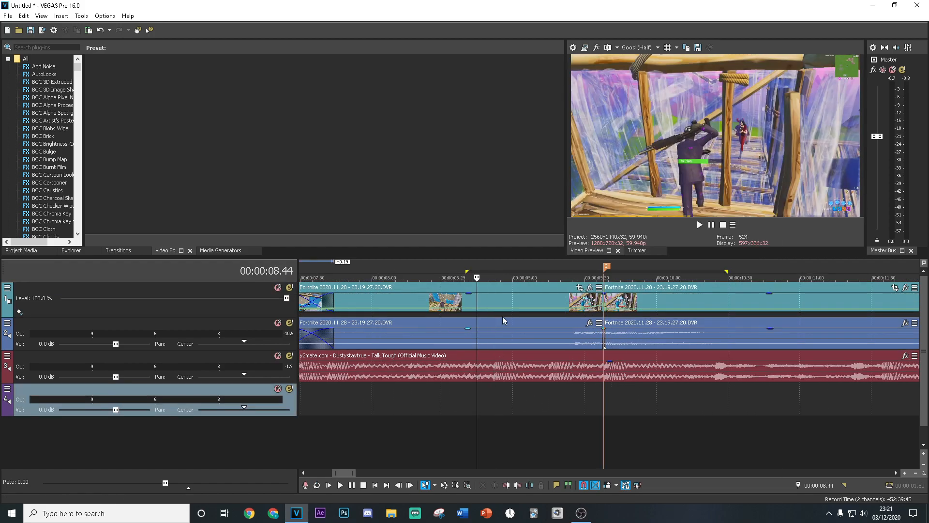
{"action": "right_click", "coordinate": [498, 301]}
{"action": "left_click", "coordinate": [503, 301]}
Search for S_GlowEdges, apply its "Coloured Glow Edge" preset to the short build-up clip, and check the glow colour options
{"action": "left_click", "coordinate": [52, 49]}
{"action": "type", "text": "glo"}
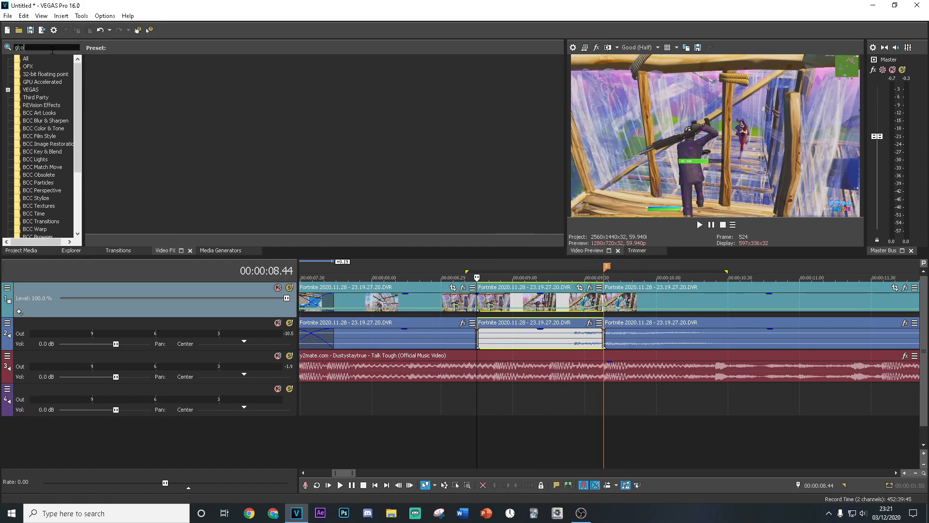
{"action": "type", "text": "w"}
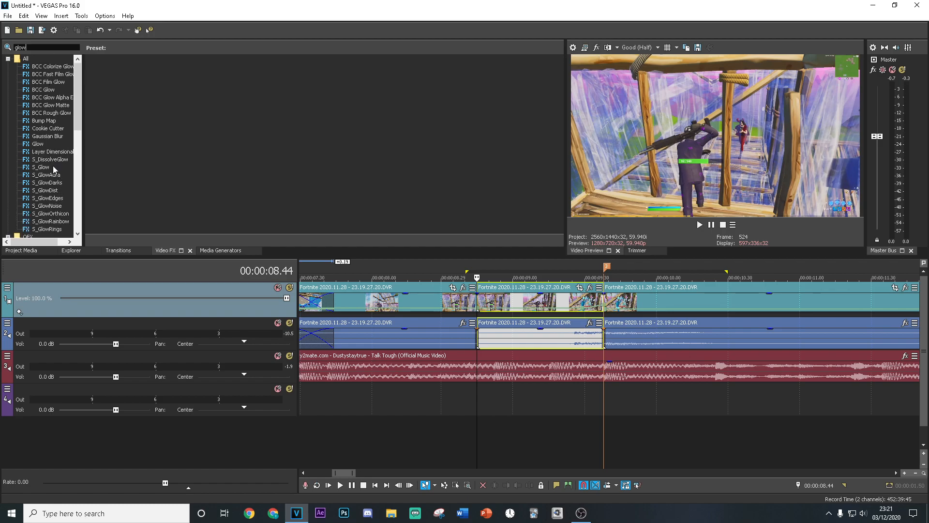
{"action": "left_click", "coordinate": [48, 198]}
{"action": "left_click_drag", "start_coordinate": [217, 81], "coordinate": [249, 120]}
{"action": "left_click_drag", "start_coordinate": [448, 244], "coordinate": [435, 281]}
{"action": "left_click_drag", "start_coordinate": [174, 80], "coordinate": [503, 298]}
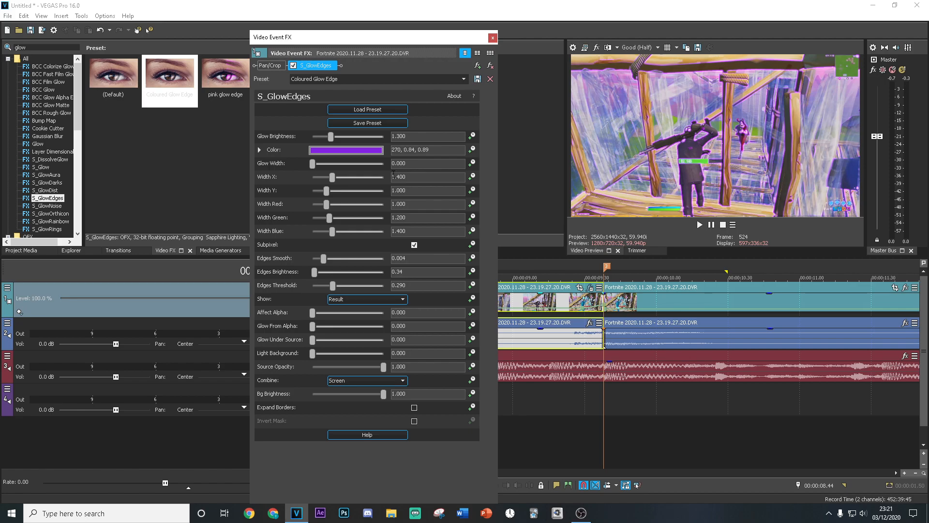
{"action": "left_click", "coordinate": [356, 150]}
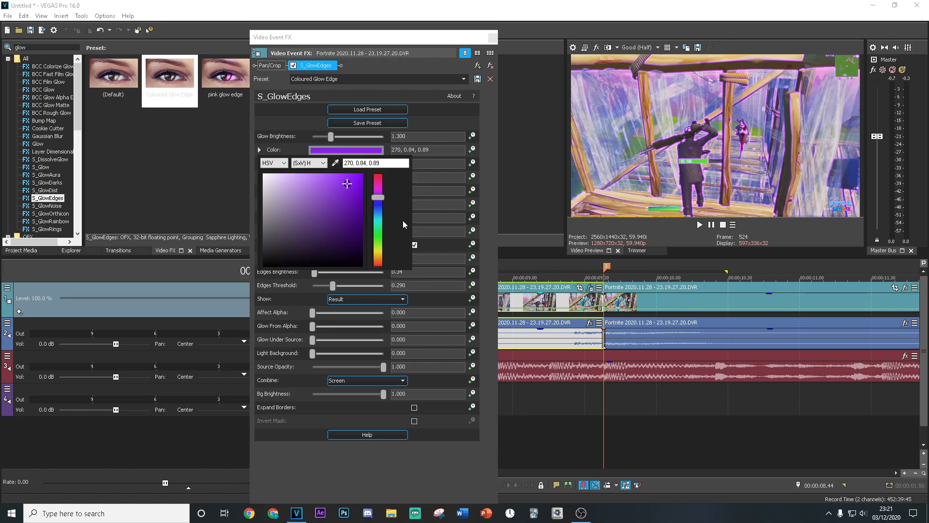
{"action": "left_click", "coordinate": [480, 118]}
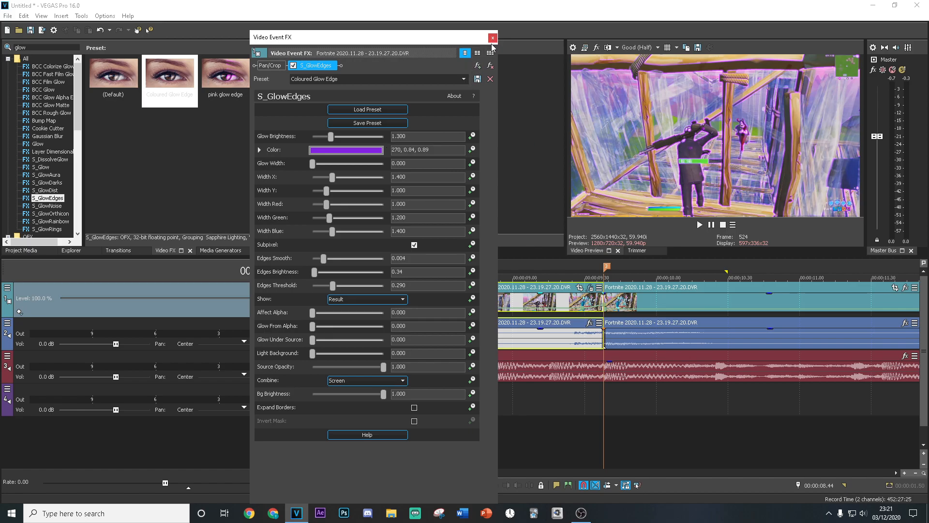
Animate Glow Brightness from 0 at the build-up clip's start to 1.3 at its end, and scrub through the clip
{"action": "left_click", "coordinate": [473, 137]}
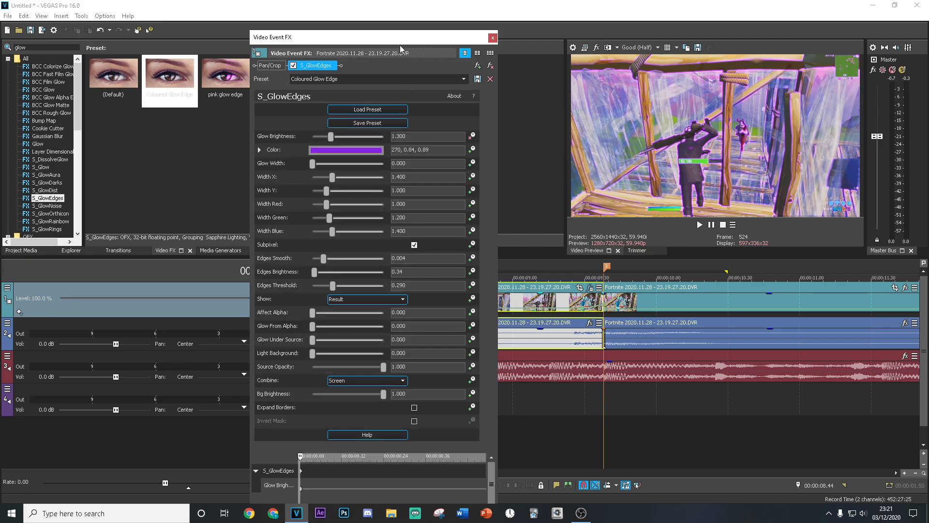
{"action": "left_click_drag", "start_coordinate": [299, 430], "coordinate": [546, 429]}
{"action": "left_click_drag", "start_coordinate": [406, 96], "coordinate": [356, 100]}
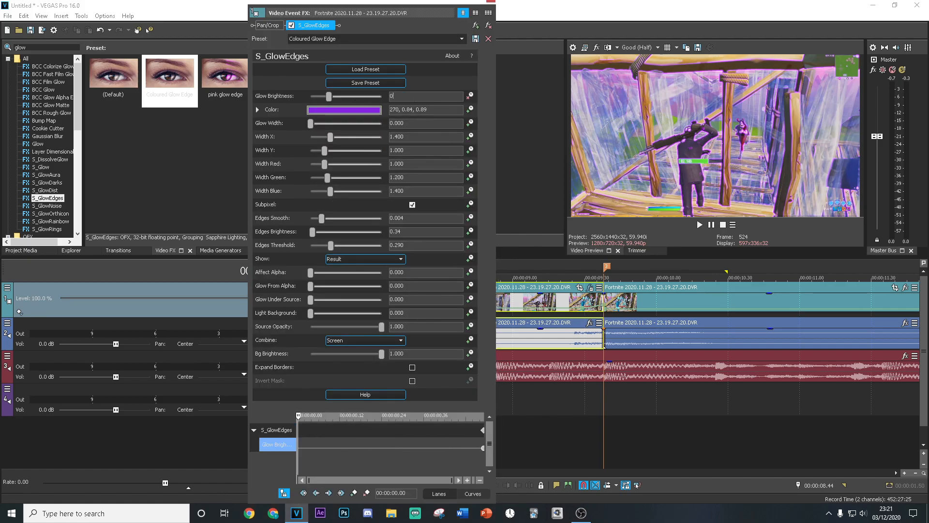
{"action": "left_click", "coordinate": [492, 4]}
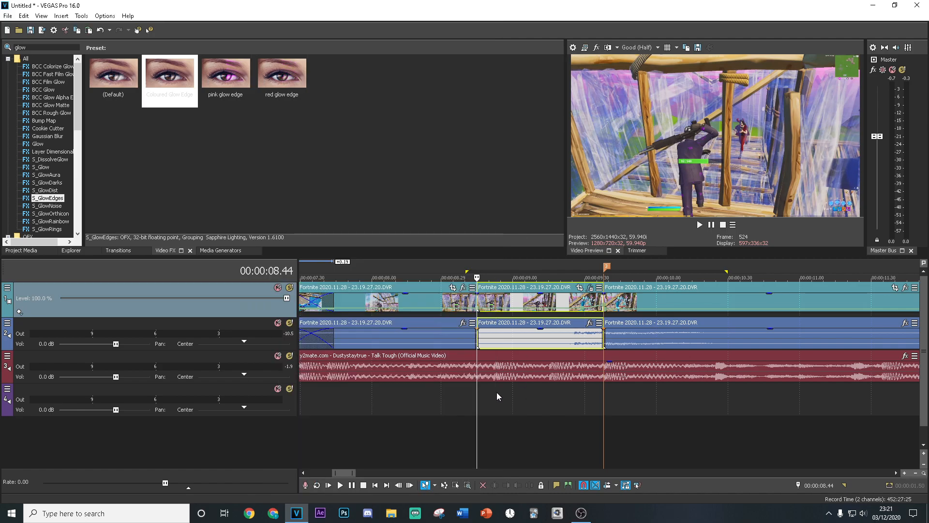
{"action": "left_click", "coordinate": [496, 390]}
{"action": "left_click", "coordinate": [522, 396]}
{"action": "mouse_move", "coordinate": [525, 396]}
{"action": "left_mouse_down"}
{"action": "mouse_move", "coordinate": [604, 382]}
{"action": "mouse_move", "coordinate": [532, 386]}
{"action": "left_mouse_up"}
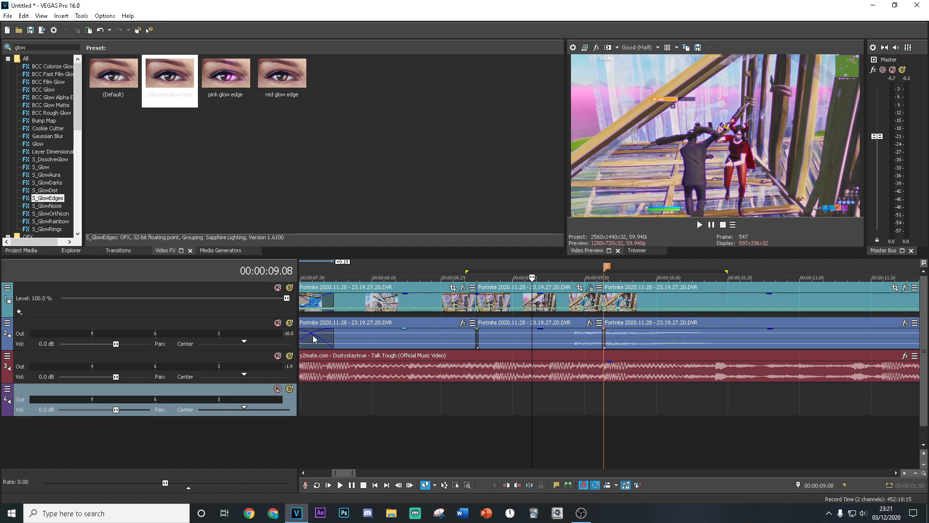
Search for Pinch/Punch, apply its "Medium Pinch" preset to the build-up clip, and set Amount to 0
{"action": "left_click", "coordinate": [36, 50]}
{"action": "type", "text": "pinch"}
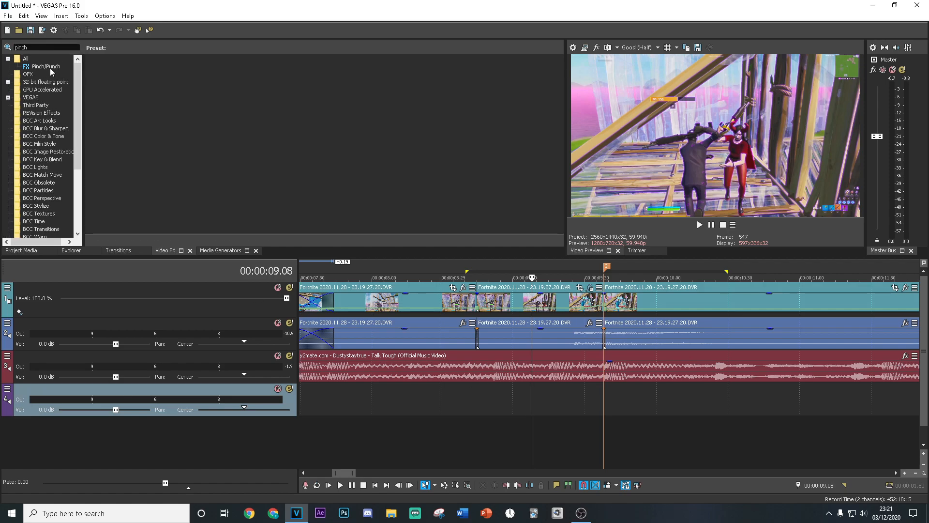
{"action": "left_click", "coordinate": [50, 68]}
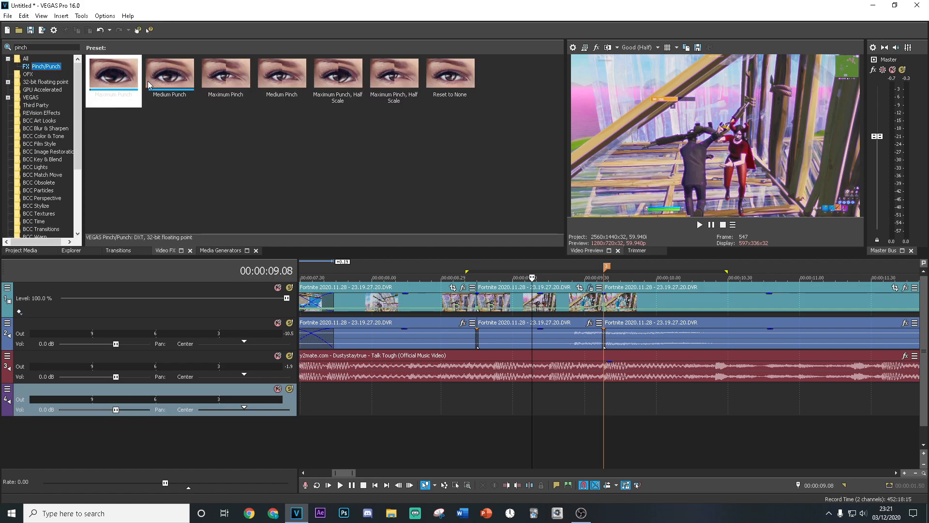
{"action": "left_click_drag", "start_coordinate": [282, 78], "coordinate": [476, 300]}
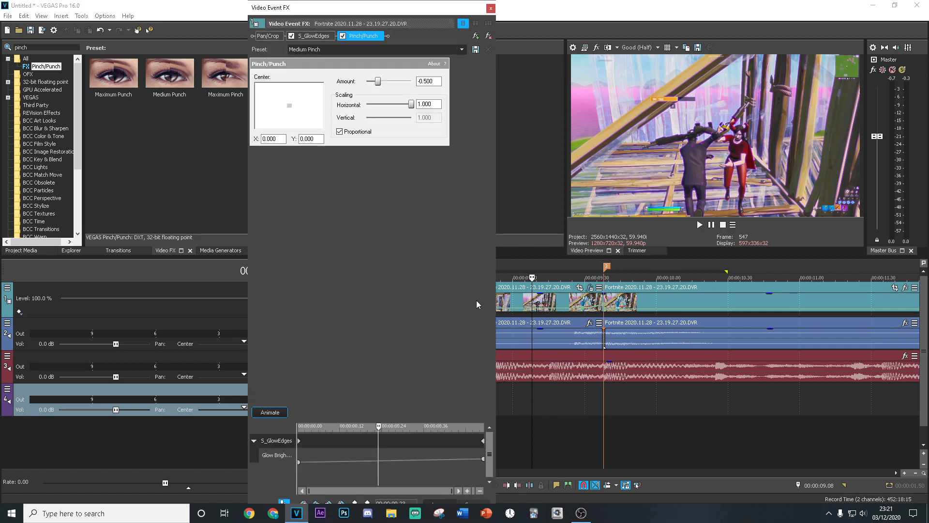
{"action": "left_click_drag", "start_coordinate": [379, 432], "coordinate": [399, 432]}
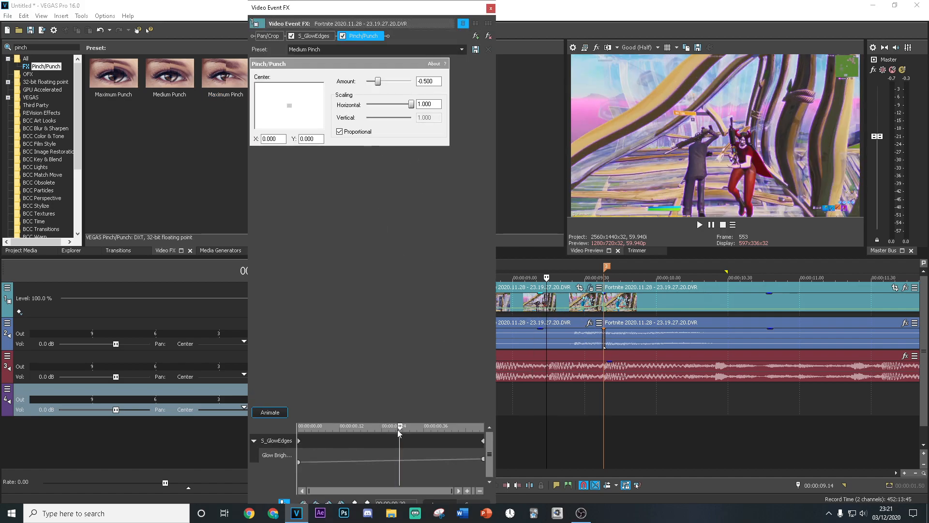
{"action": "left_click_drag", "start_coordinate": [438, 81], "coordinate": [415, 85]}
{"action": "type", "text": "0"}
{"action": "key", "text": "Return"}
Step back frame by frame from the shot marker to examine the end of the build-up clip
{"action": "left_click_drag", "start_coordinate": [402, 429], "coordinate": [518, 426]}
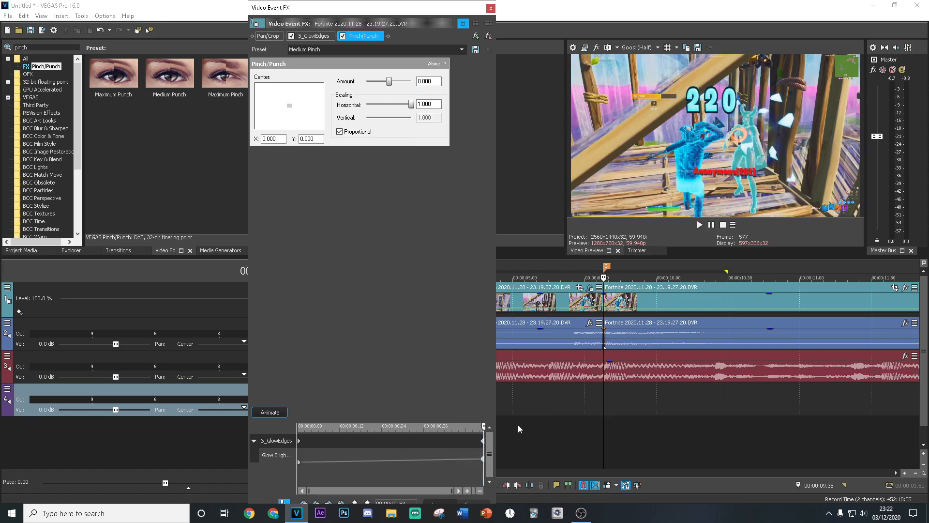
{"action": "key", "text": "Left"}
{"action": "key", "text": "Left"}
{"action": "key", "text": "Left"}
{"action": "key", "text": "Left"}
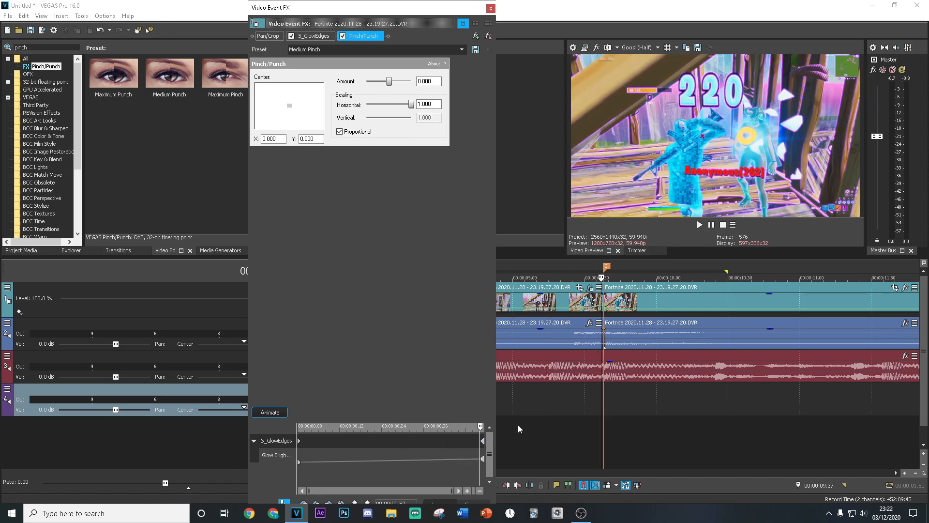
{"action": "key", "text": "Left"}
{"action": "key", "text": "Left"}
{"action": "key", "text": "Left"}
{"action": "key", "text": "Left"}
{"action": "key", "text": "Left"}
{"action": "key", "text": "Left"}
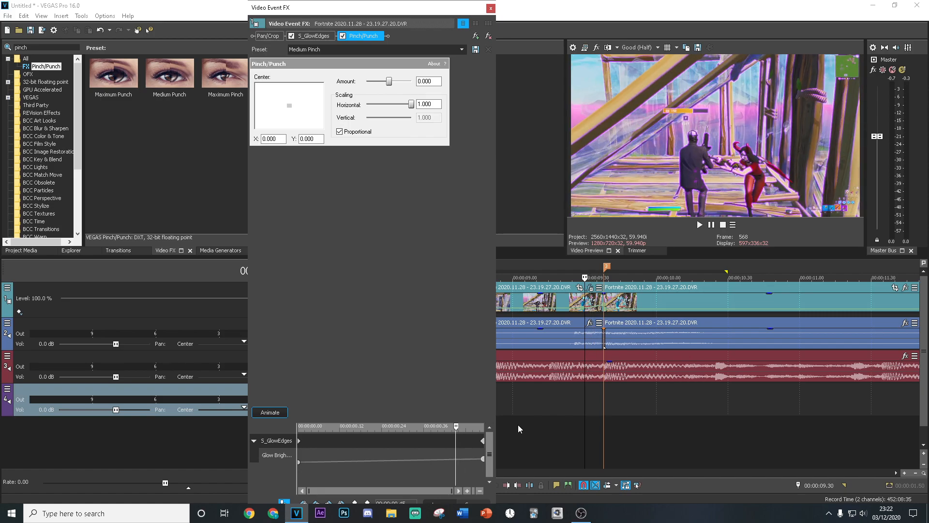
Animate the pinch's Amount from 0 at the build-up clip's start to -1 at its end, and scrub back through it
{"action": "left_click", "coordinate": [430, 81]}
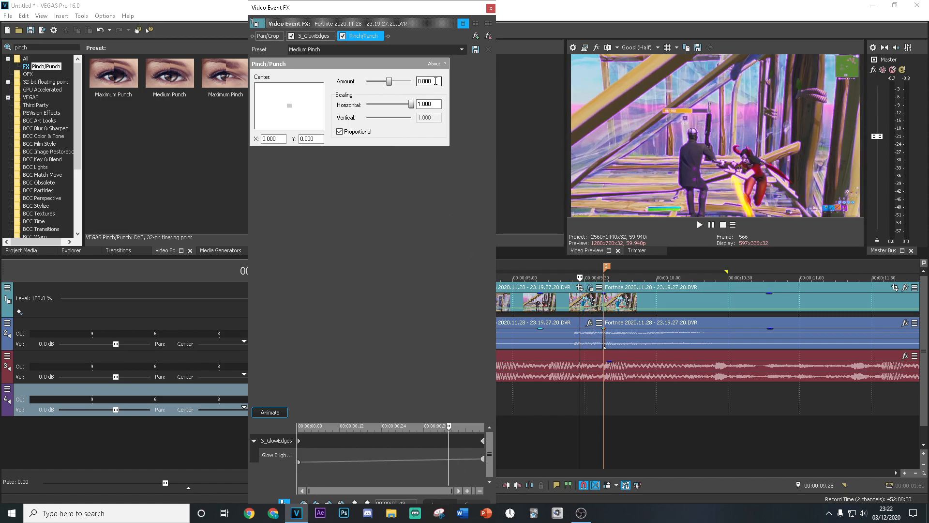
{"action": "left_click", "coordinate": [266, 413]}
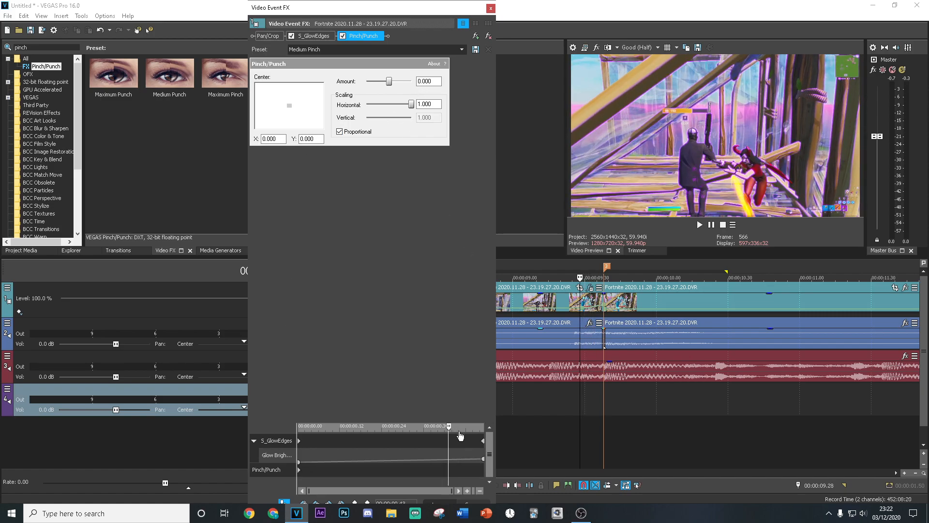
{"action": "left_click_drag", "start_coordinate": [449, 427], "coordinate": [499, 425]}
{"action": "left_click_drag", "start_coordinate": [438, 82], "coordinate": [335, 83]}
{"action": "type", "text": "-1"}
{"action": "key", "text": "Return"}
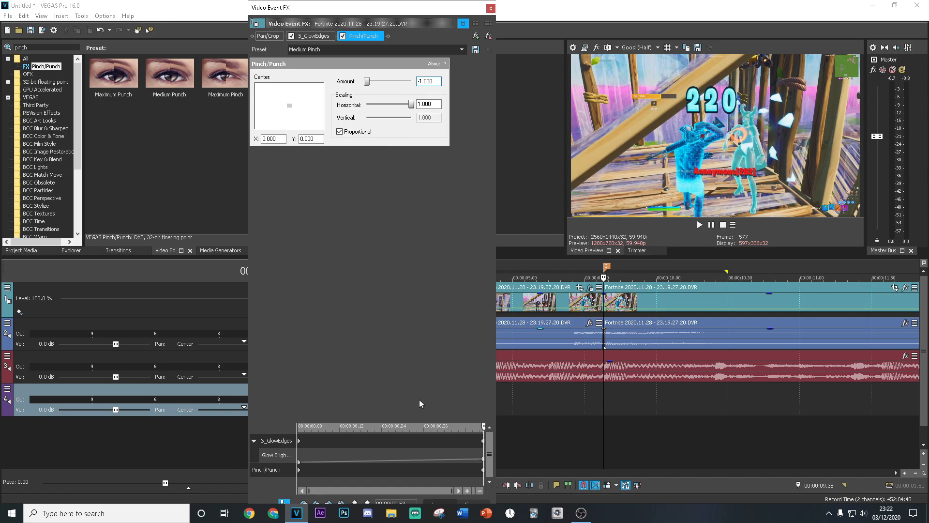
{"action": "left_click_drag", "start_coordinate": [478, 428], "coordinate": [434, 429]}
{"action": "left_click_drag", "start_coordinate": [407, 432], "coordinate": [361, 431]}
{"action": "left_click", "coordinate": [491, 8]}
Play back the section around the shot marker and scrub across the cut to review the pinch and glow build-up
{"action": "left_click_drag", "start_coordinate": [435, 395], "coordinate": [792, 393]}
{"action": "key", "text": "space"}
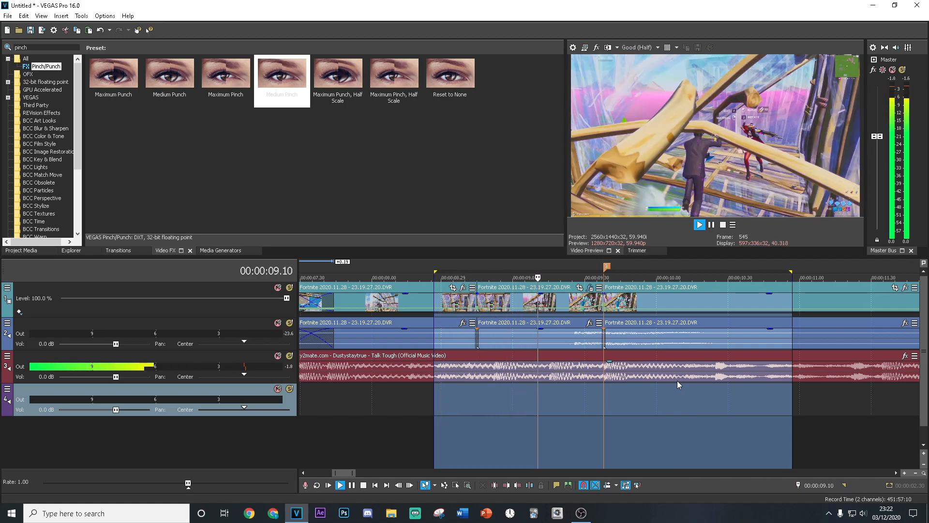
{"action": "left_click", "coordinate": [583, 393]}
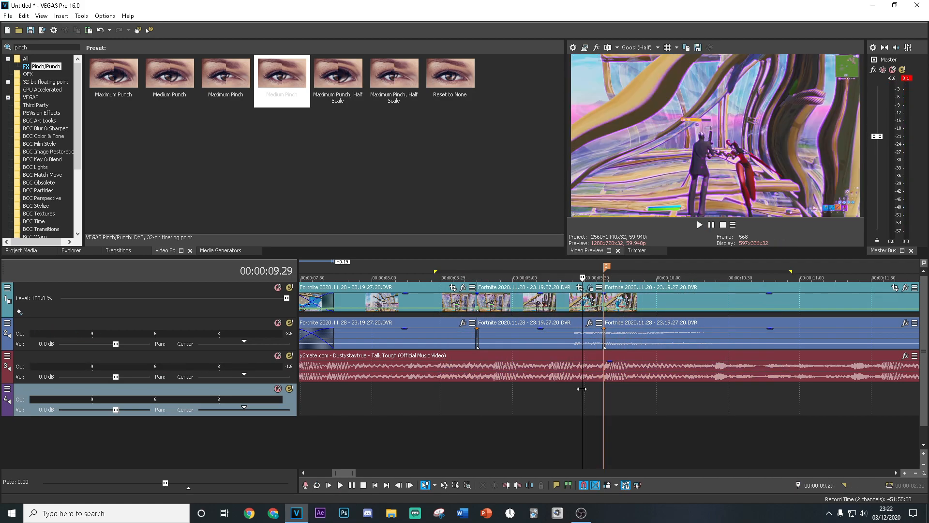
{"action": "left_click", "coordinate": [602, 391]}
{"action": "left_click_drag", "start_coordinate": [601, 390], "coordinate": [622, 391]}
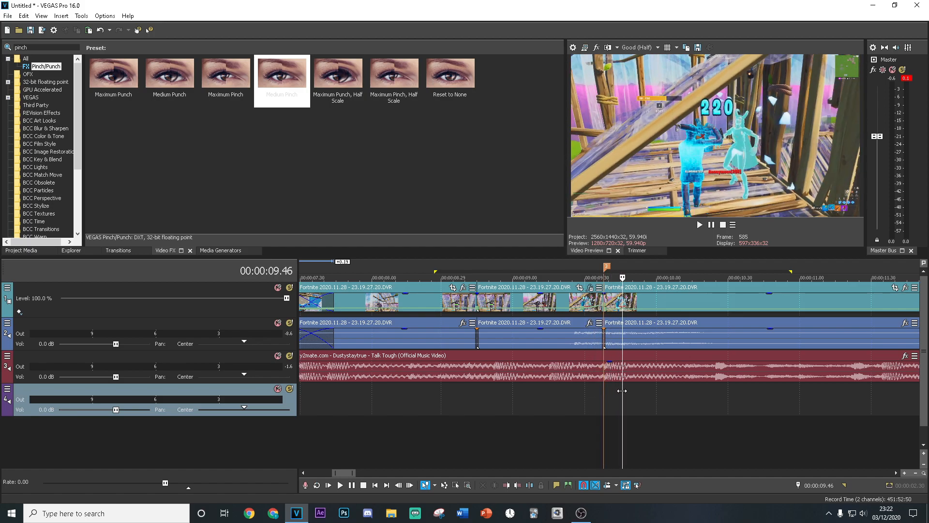
{"action": "left_click_drag", "start_coordinate": [620, 391], "coordinate": [602, 391]}
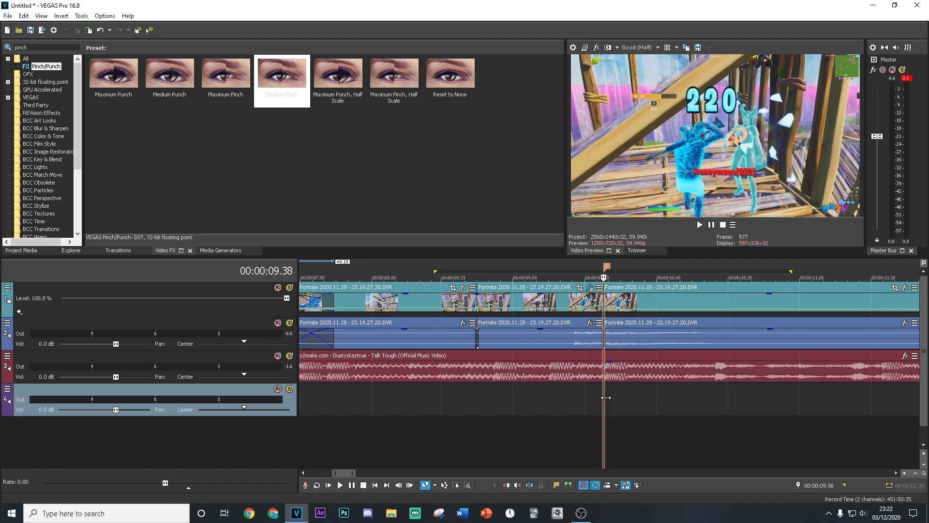
Search the video effects for glow and apply S_Glow's "fdfdf" preset to the clip after the shot marker
{"action": "left_click", "coordinate": [50, 47]}
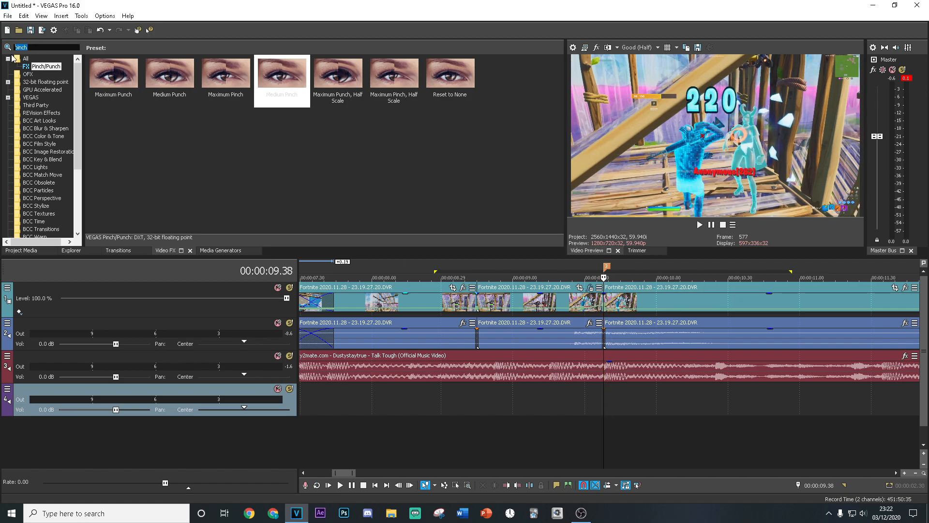
{"action": "type", "text": "glow"}
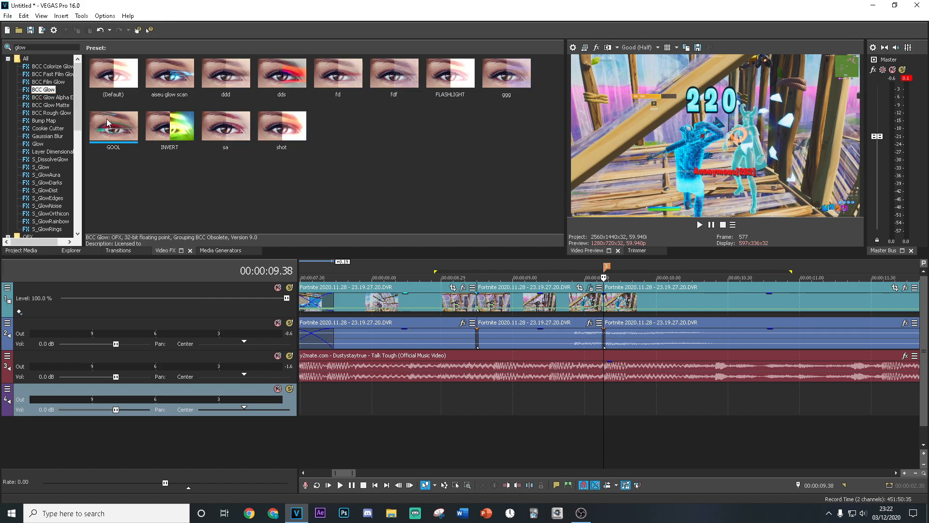
{"action": "left_click_drag", "start_coordinate": [32, 47], "coordinate": [7, 60]}
{"action": "key", "text": "BackSpace"}
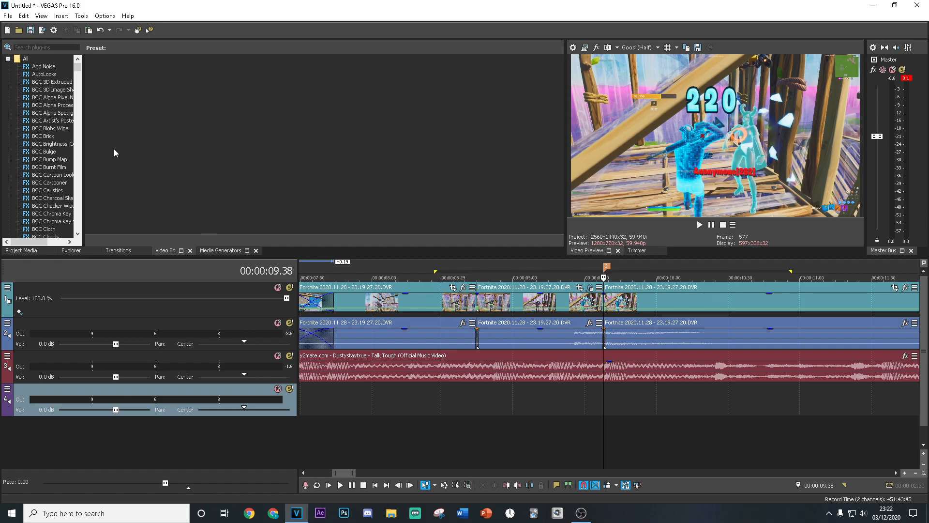
{"action": "left_click", "coordinate": [50, 48]}
{"action": "type", "text": "glow"}
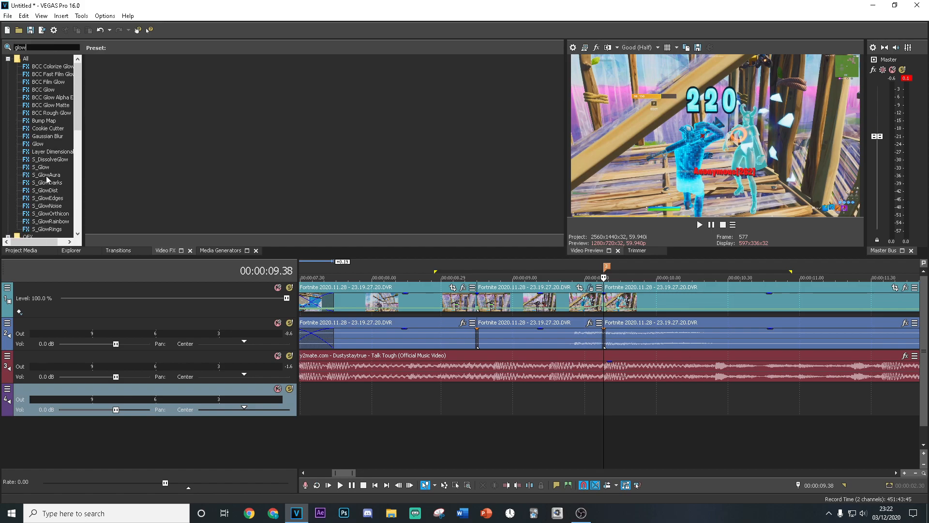
{"action": "left_click", "coordinate": [43, 167]}
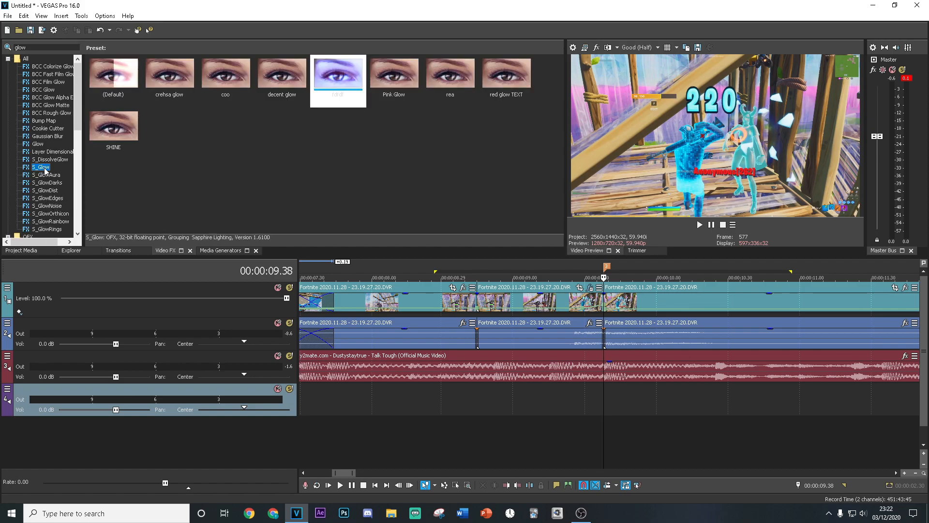
{"action": "left_click_drag", "start_coordinate": [329, 81], "coordinate": [650, 310]}
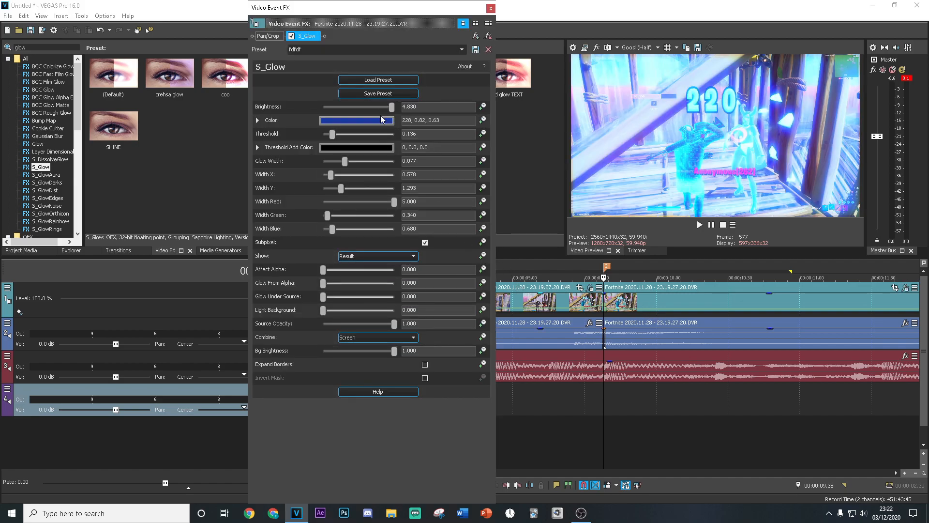
Change the glow's Color to purple, with HSV values of 263, 0.98, 0.85
{"action": "left_click", "coordinate": [380, 121]}
{"action": "left_click_drag", "start_coordinate": [389, 178], "coordinate": [372, 161]}
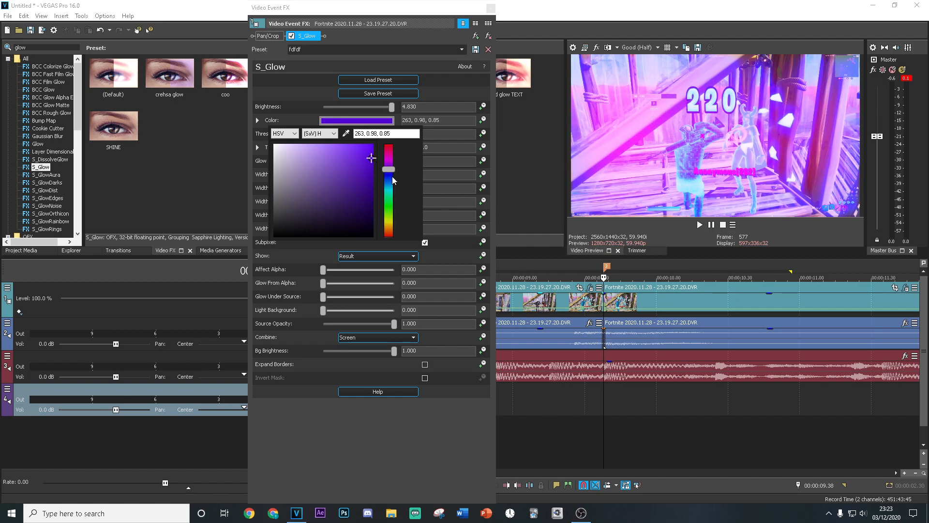
{"action": "left_click", "coordinate": [431, 405]}
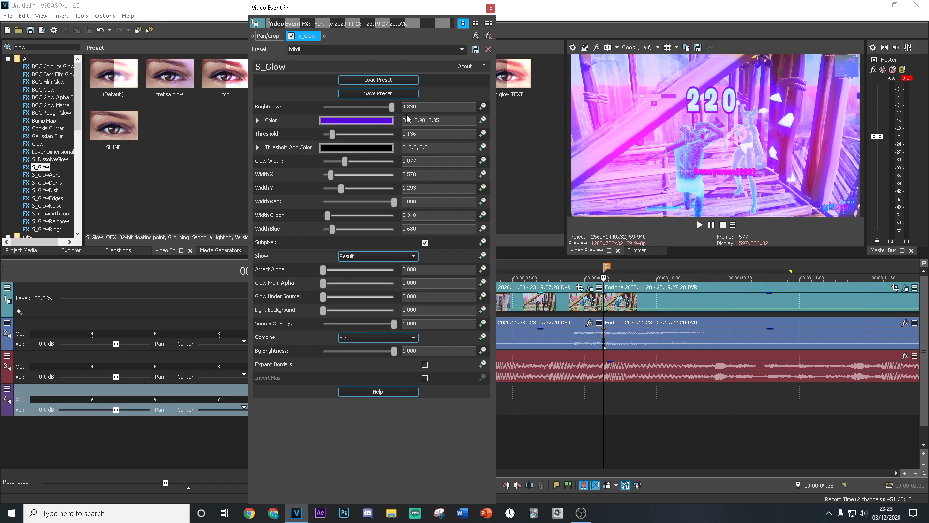
Animate the glow's Brightness from 4.830 at the shot clip's start down to its minimum about 5.5 seconds in
{"action": "left_click", "coordinate": [482, 106]}
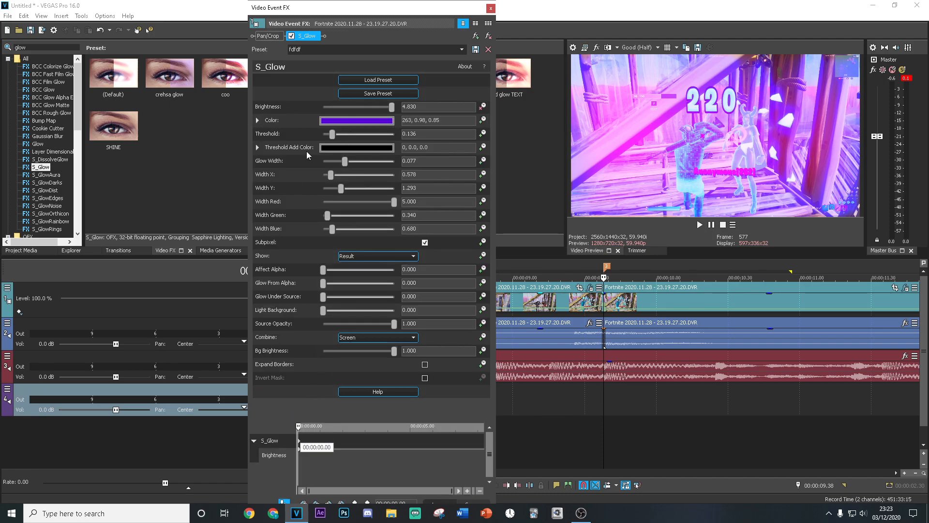
{"action": "left_click_drag", "start_coordinate": [298, 426], "coordinate": [423, 427]}
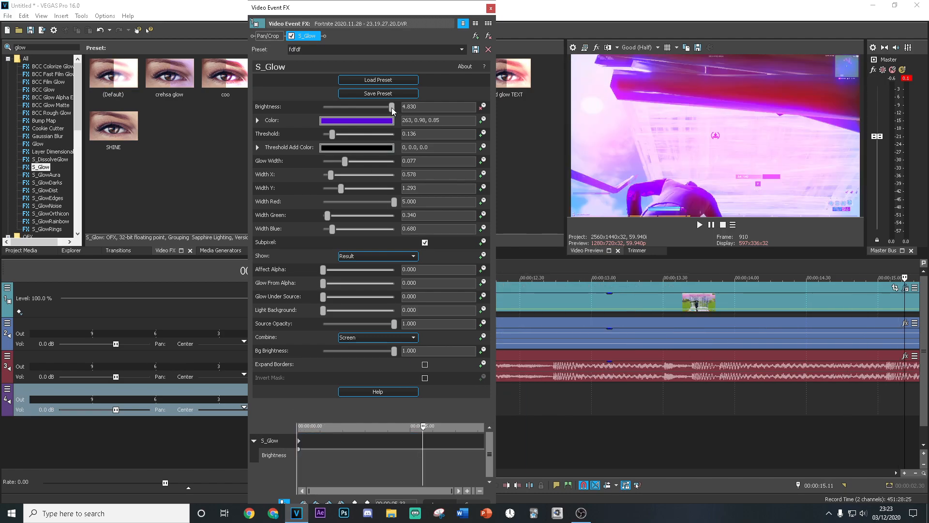
{"action": "left_click_drag", "start_coordinate": [392, 108], "coordinate": [323, 108]}
{"action": "left_click", "coordinate": [491, 8]}
{"action": "scroll", "coordinate": [469, 400], "scroll_direction": "down", "scroll_amount": 5}
{"action": "left_click", "coordinate": [475, 396]}
Search for shake and apply S_Shake's "Best Highlight Shake" preset to the shot clip
{"action": "double_click", "coordinate": [19, 47]}
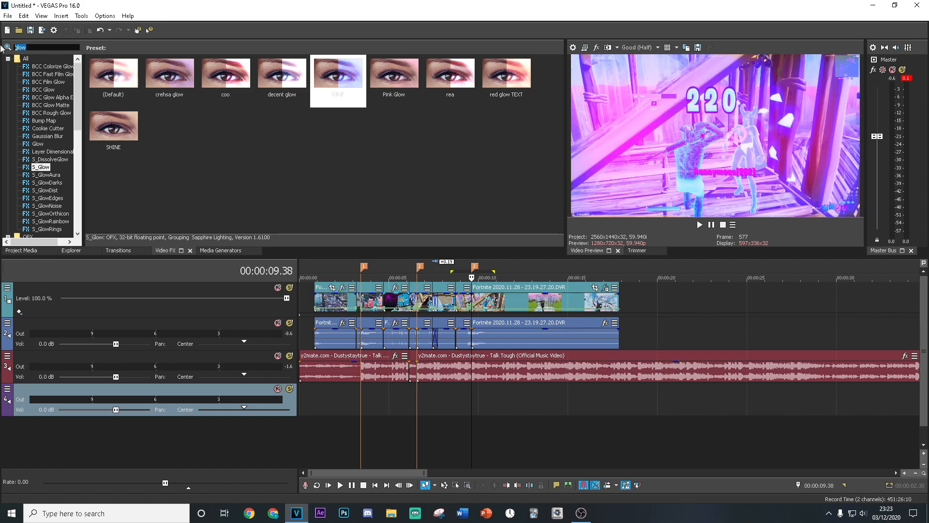
{"action": "type", "text": "shake"}
{"action": "left_click", "coordinate": [41, 76]}
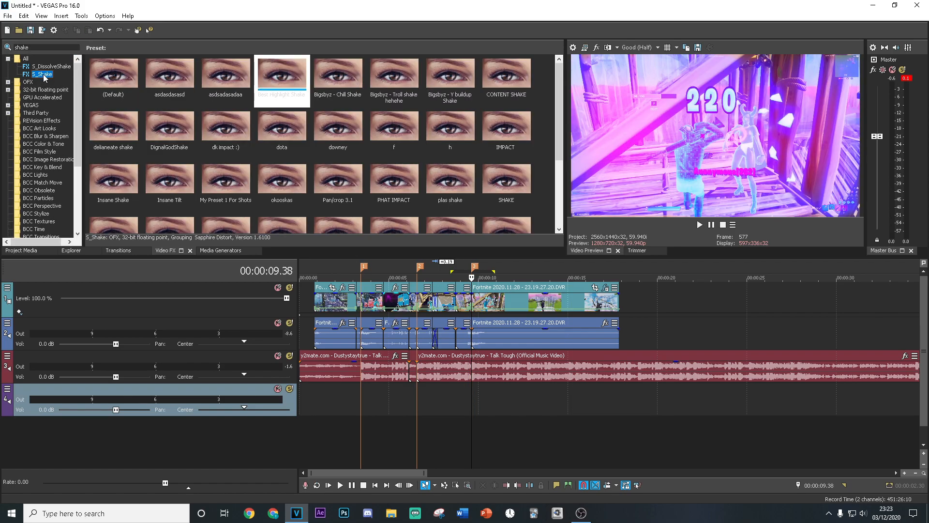
{"action": "left_click_drag", "start_coordinate": [280, 79], "coordinate": [507, 307]}
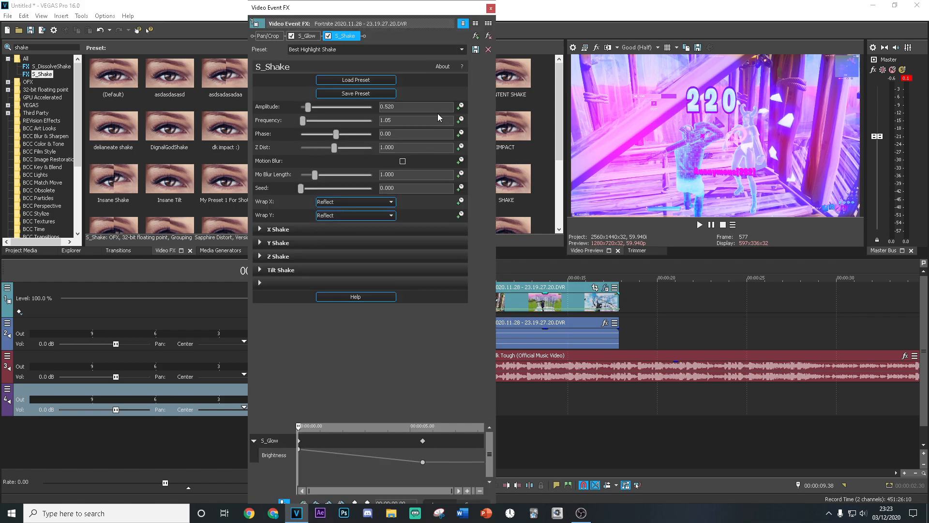
Animate the shake's Amplitude from 0.520 at the shot clip's start to 0 at its end, and return to the shot marker
{"action": "left_click", "coordinate": [460, 107]}
{"action": "left_click_drag", "start_coordinate": [298, 425], "coordinate": [510, 396]}
{"action": "left_click_drag", "start_coordinate": [308, 107], "coordinate": [299, 107]}
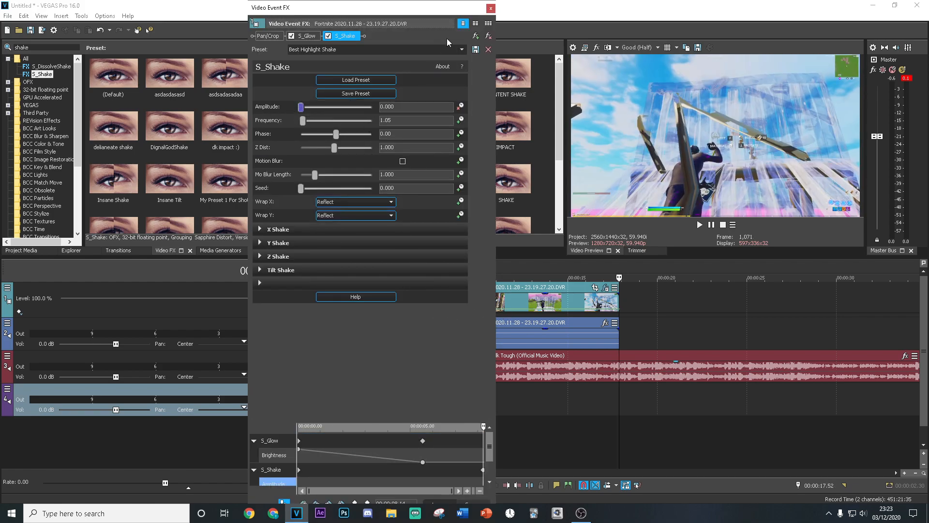
{"action": "left_click", "coordinate": [490, 8]}
{"action": "left_click", "coordinate": [472, 389]}
Search for flicker and apply S_Flicker's "clean flicker" preset to the shot clip
{"action": "left_click_drag", "start_coordinate": [45, 47], "coordinate": [3, 46]}
{"action": "type", "text": "flicker"}
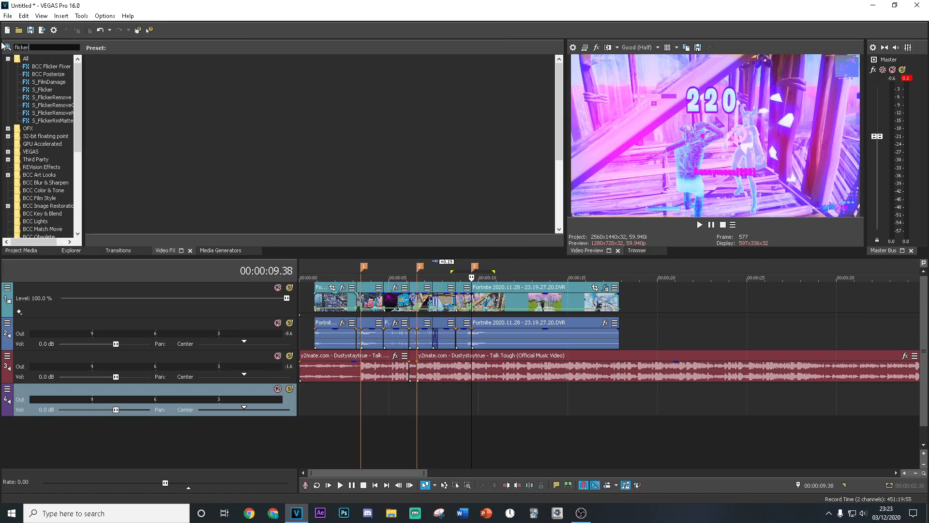
{"action": "left_click", "coordinate": [49, 90]}
{"action": "left_click_drag", "start_coordinate": [282, 79], "coordinate": [533, 305]}
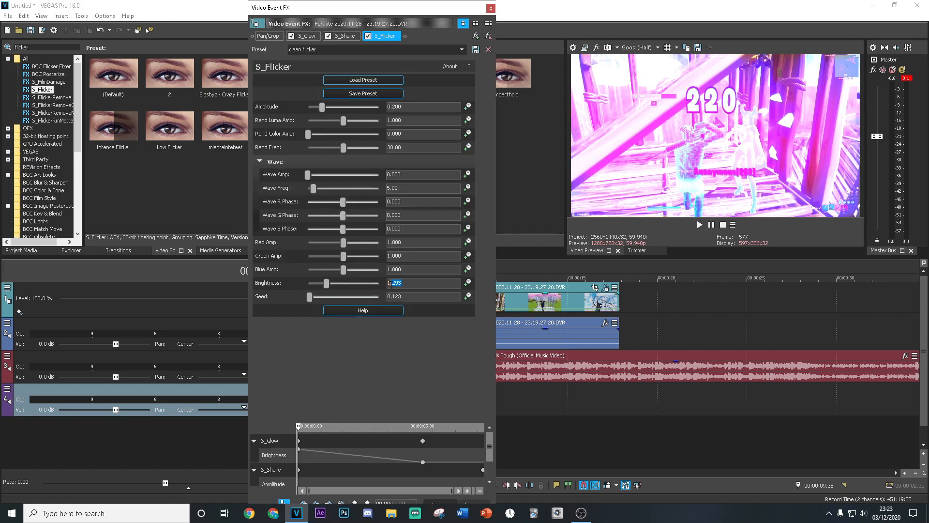
Set the flicker's Brightness to 1.1 and animate its Amplitude over about the first 5 seconds of the shot clip
{"action": "type", "text": "1.1"}
{"action": "key", "text": "Return"}
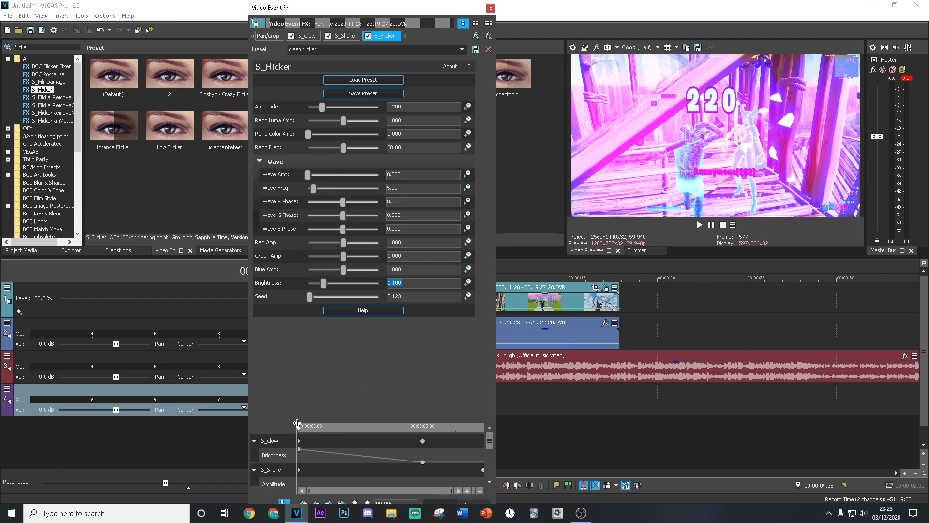
{"action": "left_click_drag", "start_coordinate": [298, 426], "coordinate": [414, 426]}
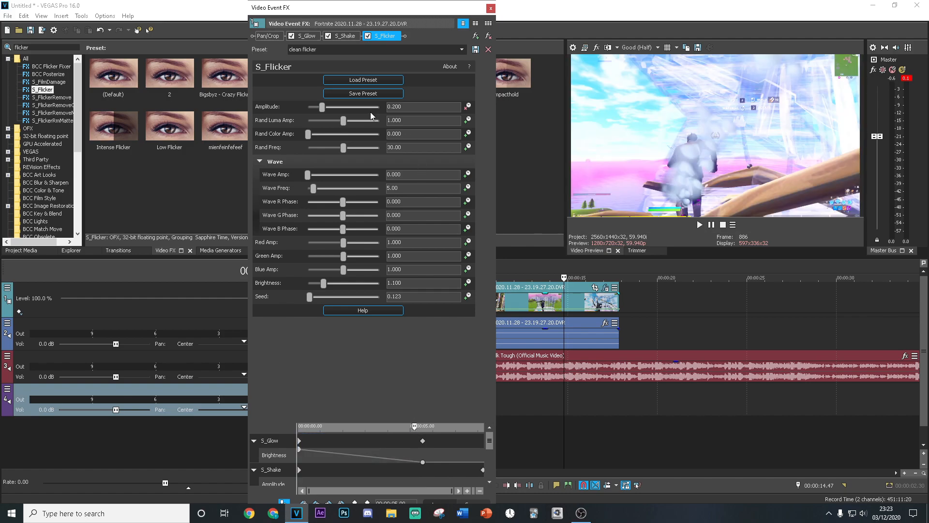
{"action": "left_click", "coordinate": [491, 8]}
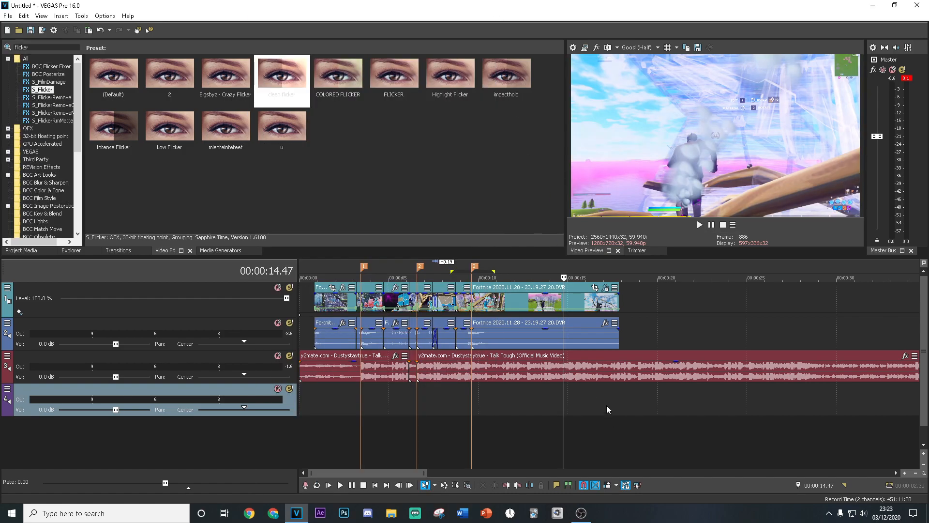
Play back the section around the third marker and examine the shot impact's glow, shake and flicker
{"action": "left_click_drag", "start_coordinate": [538, 389], "coordinate": [452, 394]}
{"action": "key", "text": "space"}
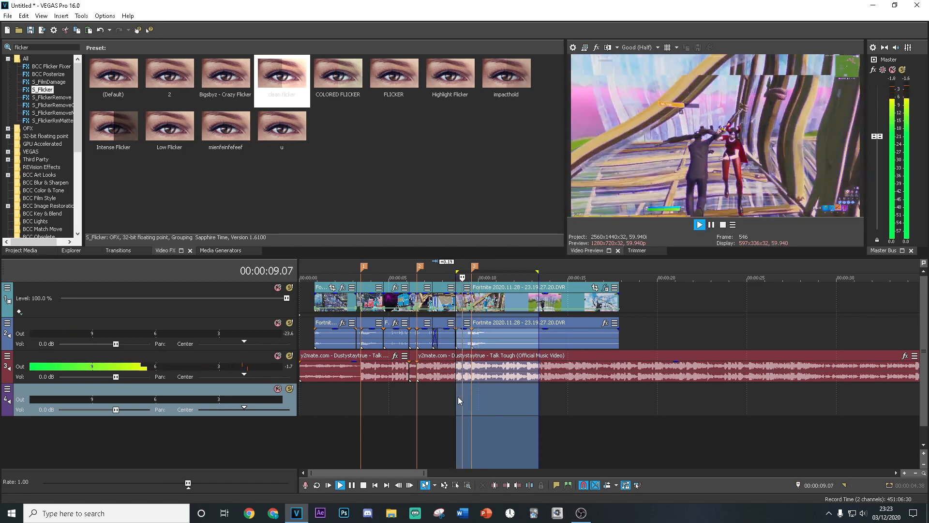
{"action": "key", "text": "space"}
{"action": "left_click", "coordinate": [468, 399]}
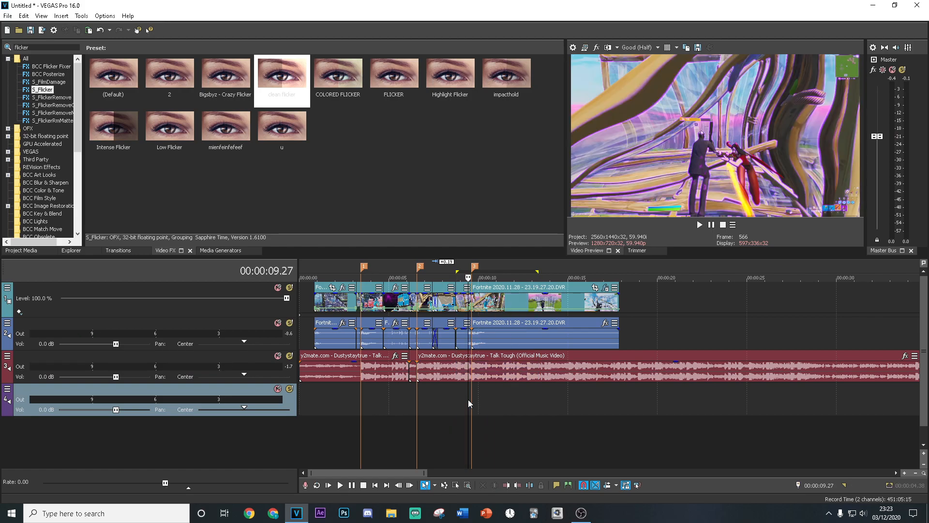
{"action": "left_click", "coordinate": [471, 399]}
{"action": "scroll", "coordinate": [469, 398], "scroll_direction": "up", "scroll_amount": 3}
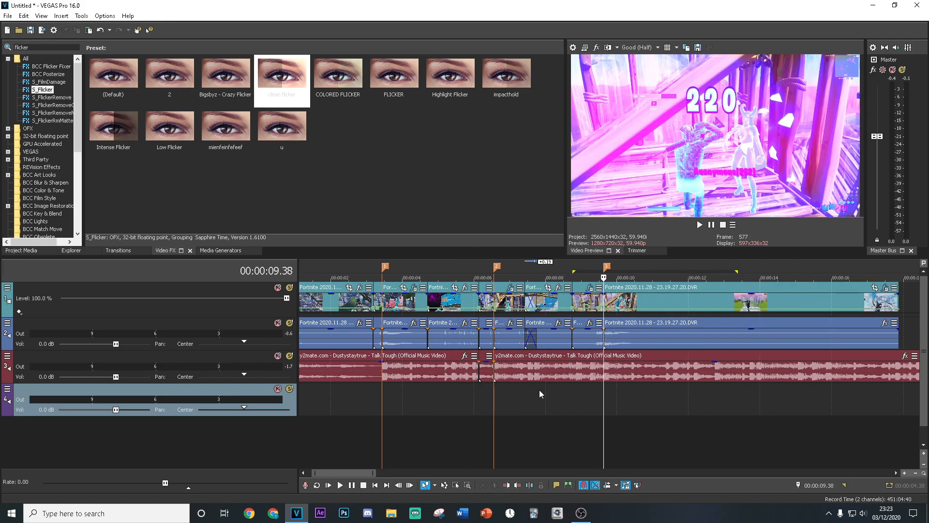
{"action": "scroll", "coordinate": [555, 387], "scroll_direction": "up", "scroll_amount": 2}
{"action": "key", "text": "Return"}
{"action": "key", "text": "Return"}
{"action": "scroll", "coordinate": [658, 405], "scroll_direction": "down", "scroll_amount": 5}
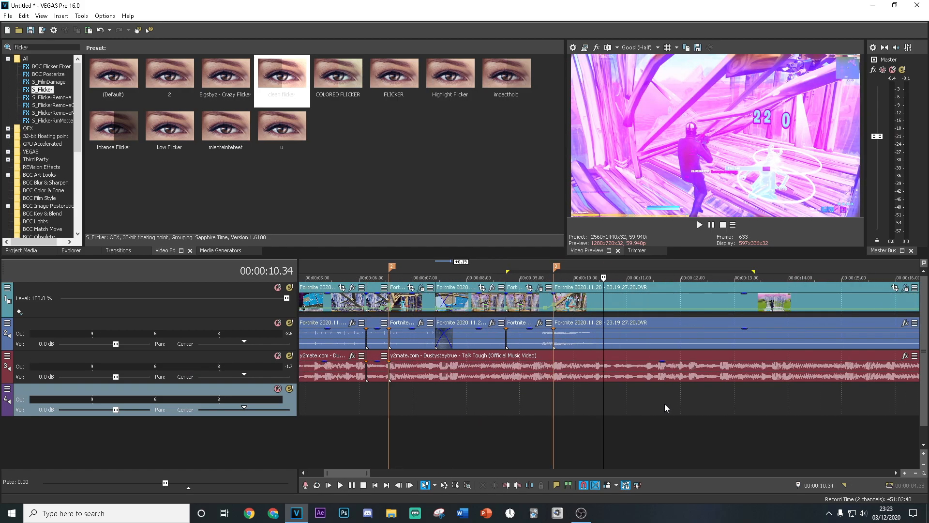